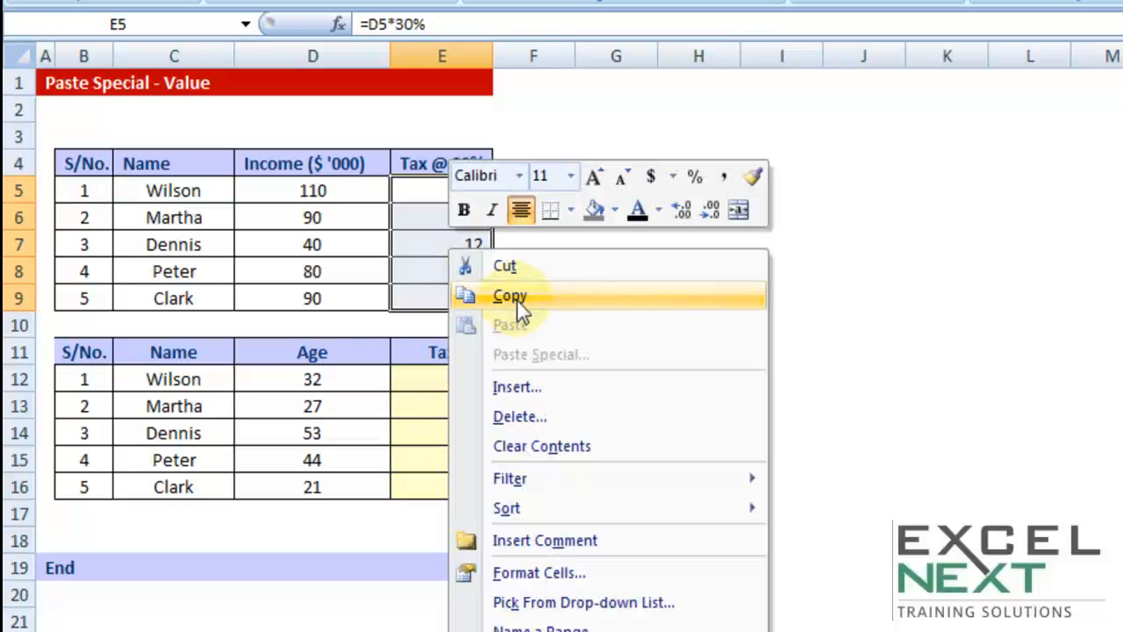
# Copy the Tax @ 30% cells E5:E9 and paste them normally into the second table's Tax column starting at E12
pyautogui.click(516, 300)
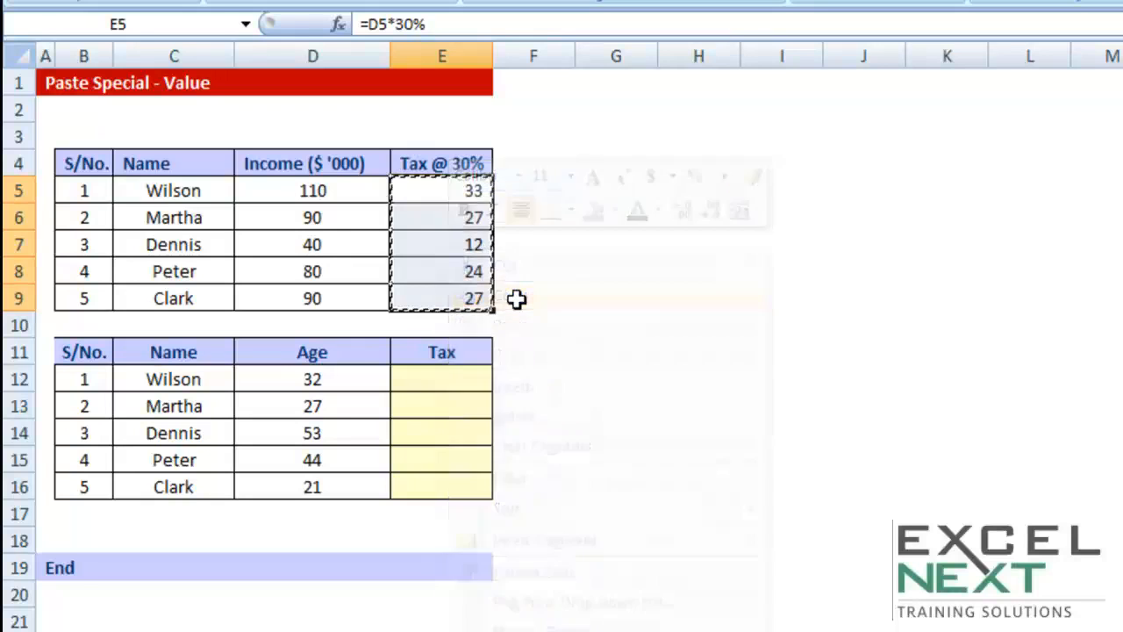
pyautogui.click(451, 378)
pyautogui.rightClick(451, 378)
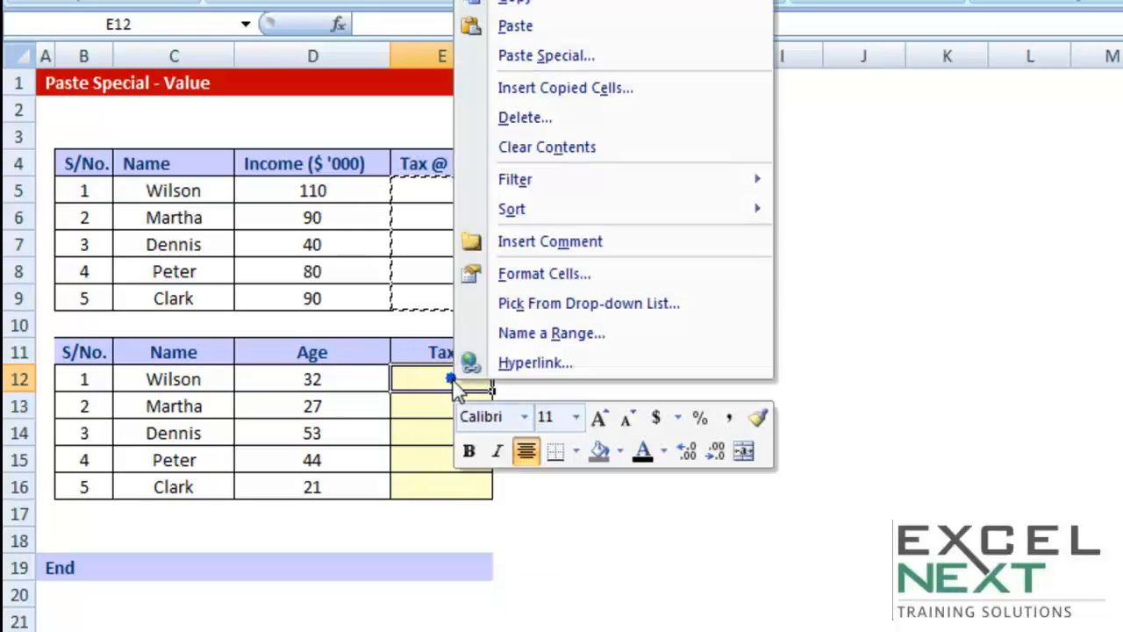
pyautogui.click(529, 24)
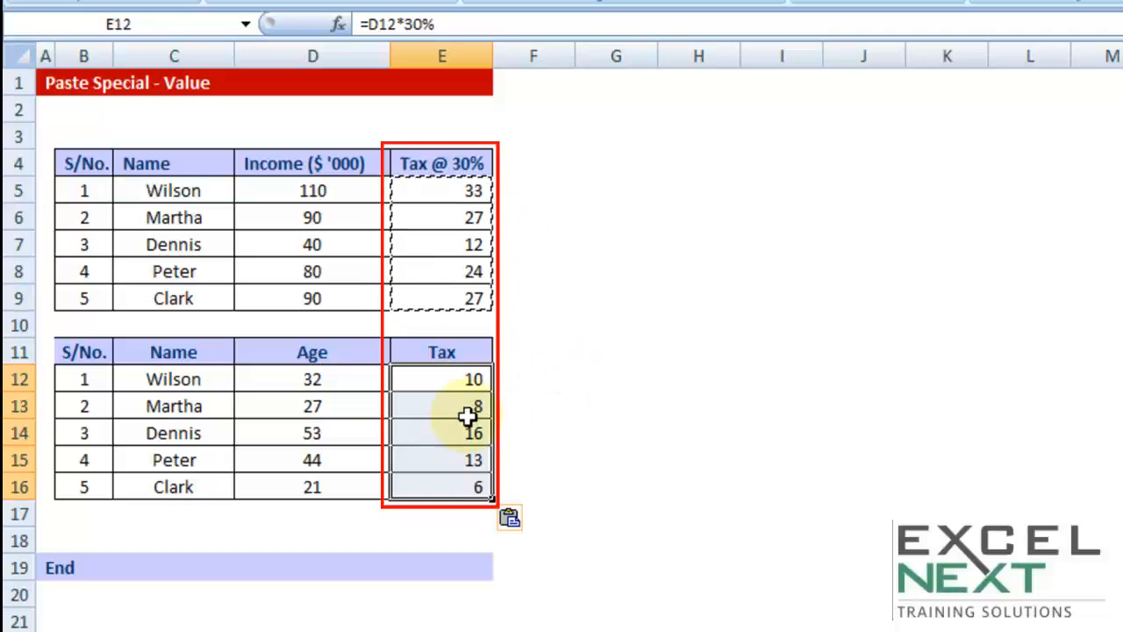
# Examine the formulas in E5 and E12 to compare the cell references in the two tax columns
pyautogui.doubleClick(461, 191)
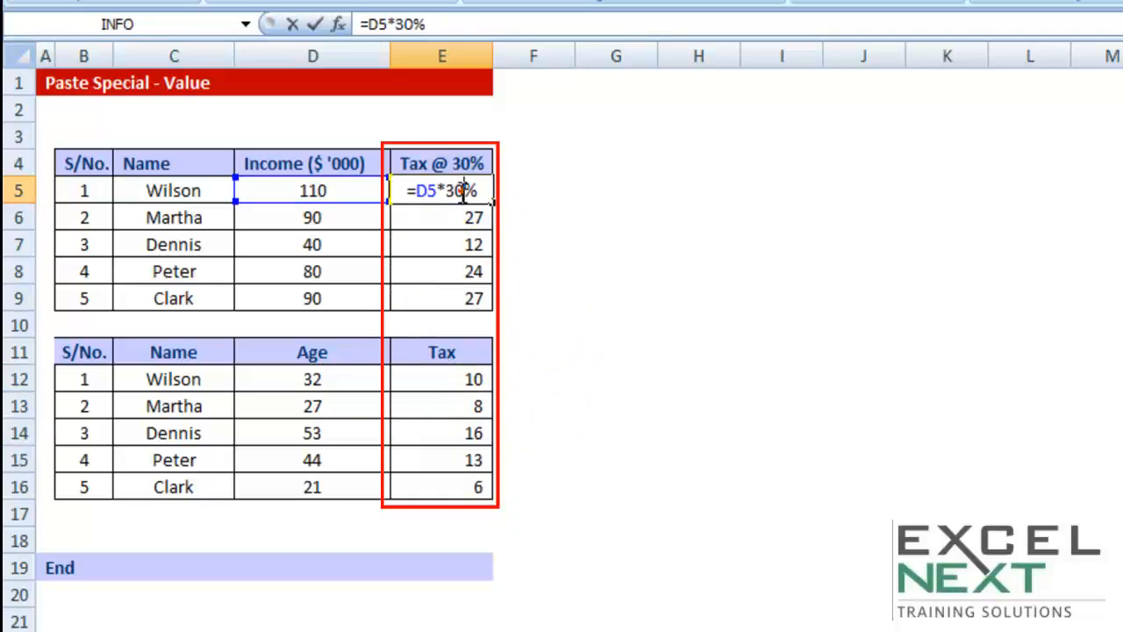
pyautogui.doubleClick(416, 191)
pyautogui.press('Escape')
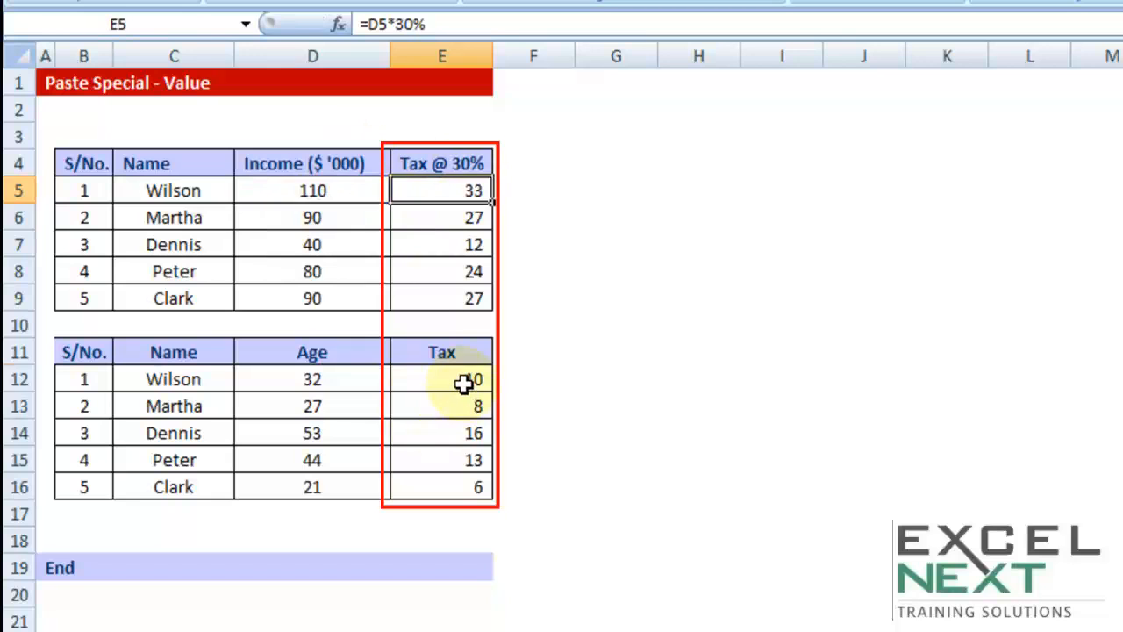
pyautogui.doubleClick(463, 381)
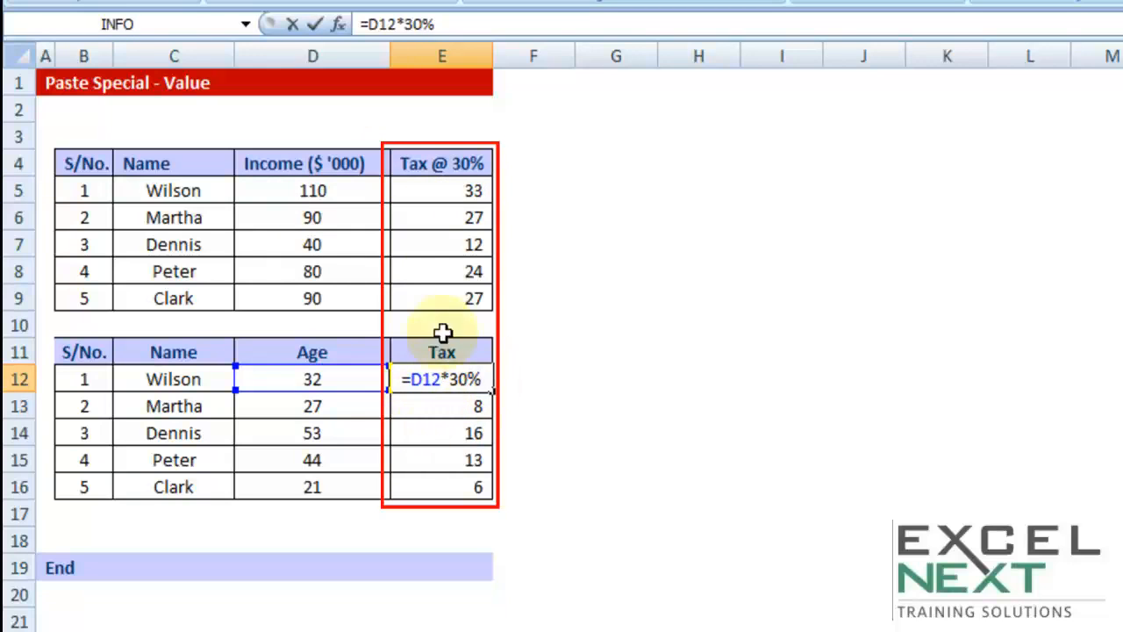
pyautogui.doubleClick(450, 379)
pyautogui.press('Escape')
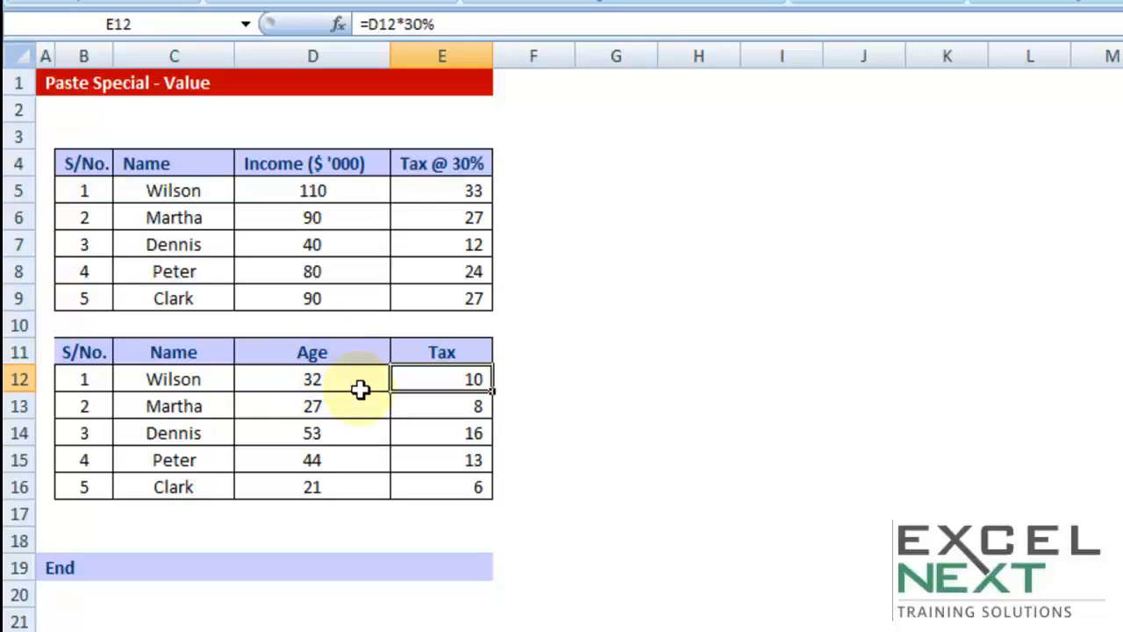
pyautogui.doubleClick(445, 378)
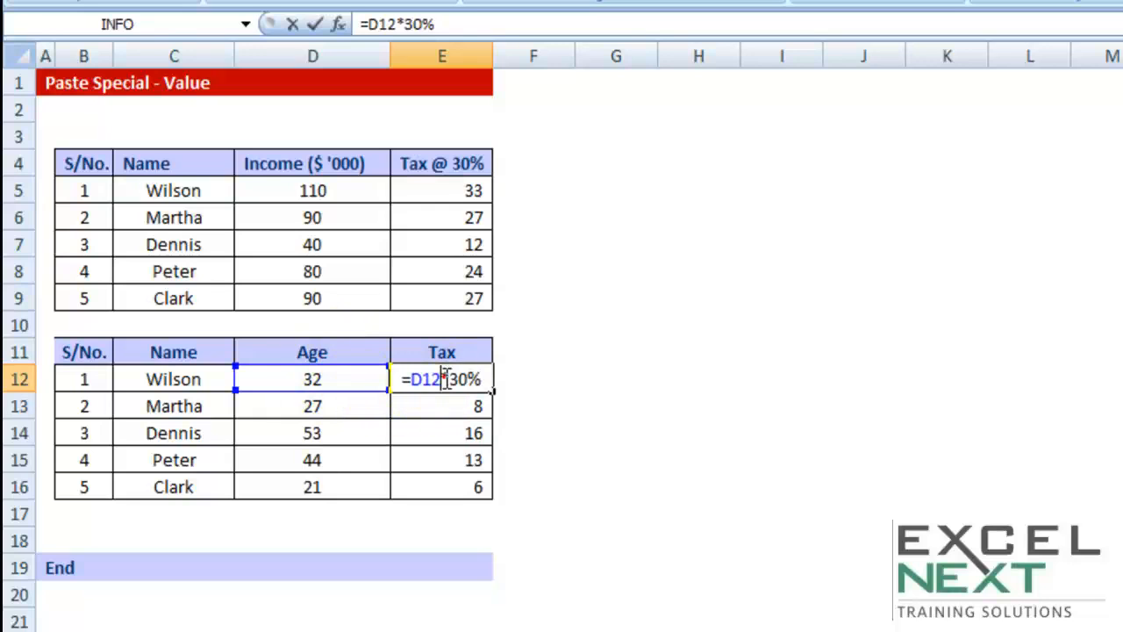
pyautogui.press('Escape')
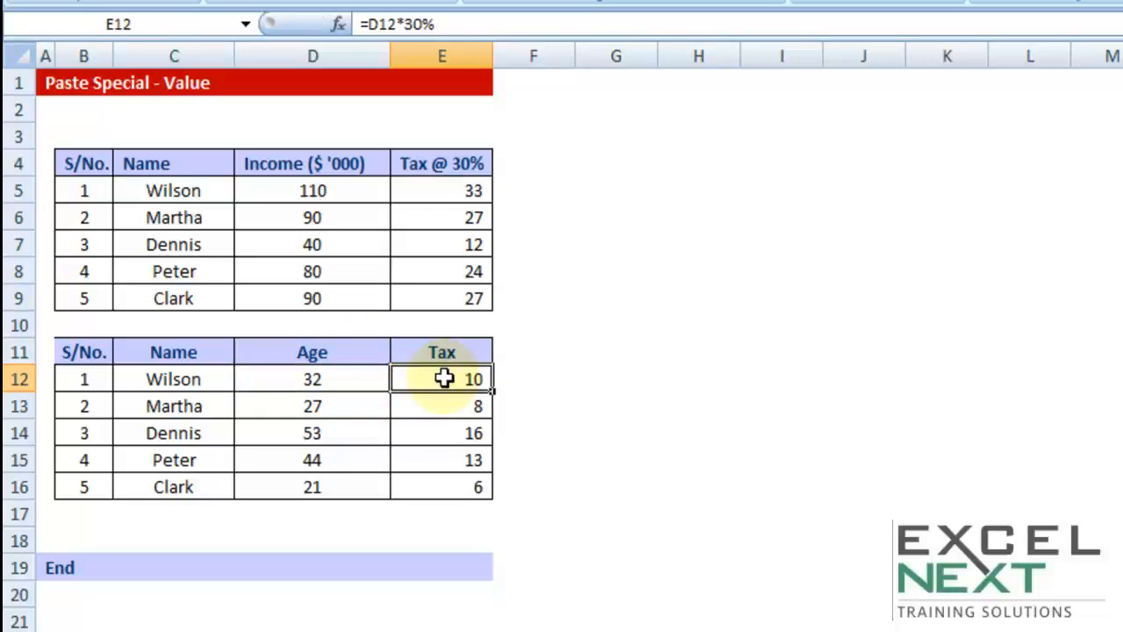
# Copy the Tax @ 30% cells E5:E9 and paste them as values only, starting at F12
pyautogui.moveTo(446, 189); pyautogui.dragTo(447, 298)
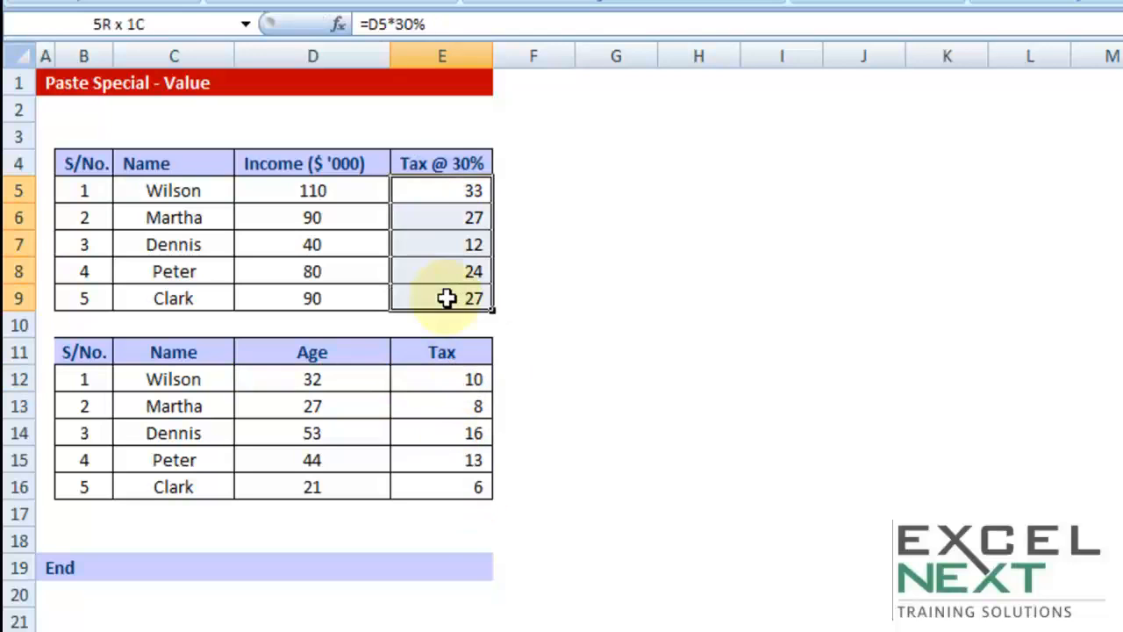
pyautogui.rightClick(440, 296)
pyautogui.click(509, 348)
pyautogui.click(546, 382)
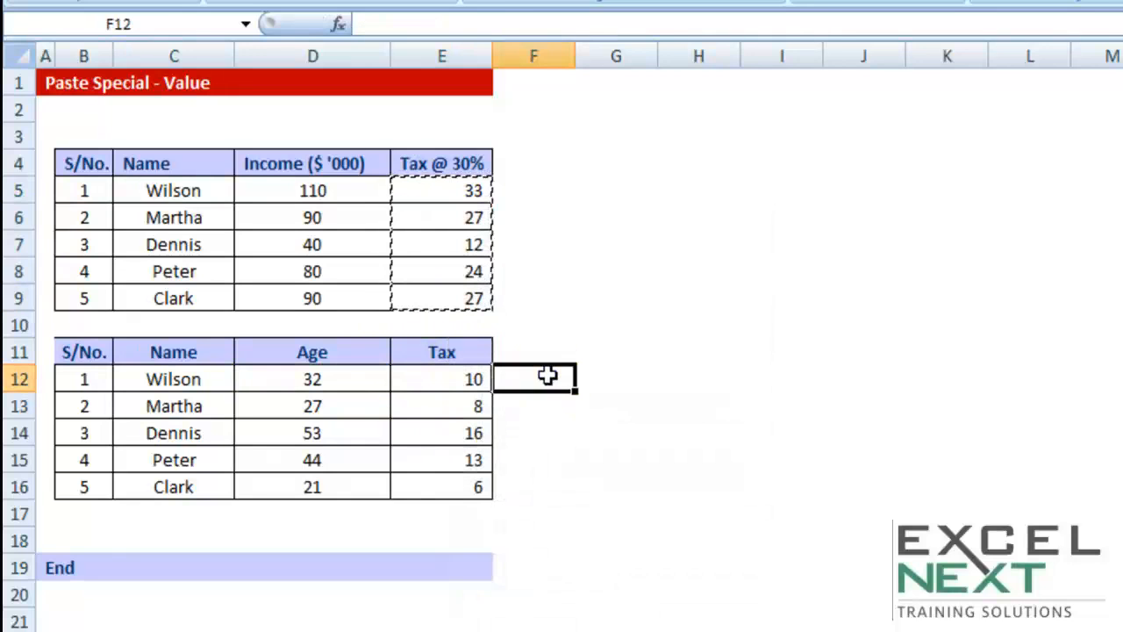
pyautogui.rightClick(546, 380)
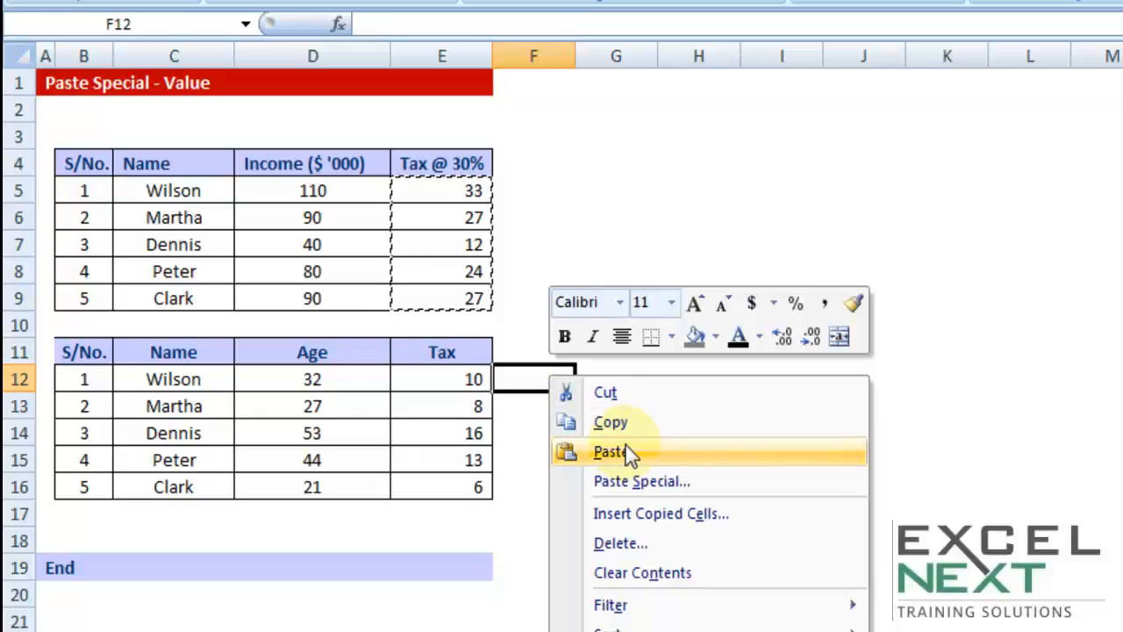
pyautogui.click(694, 488)
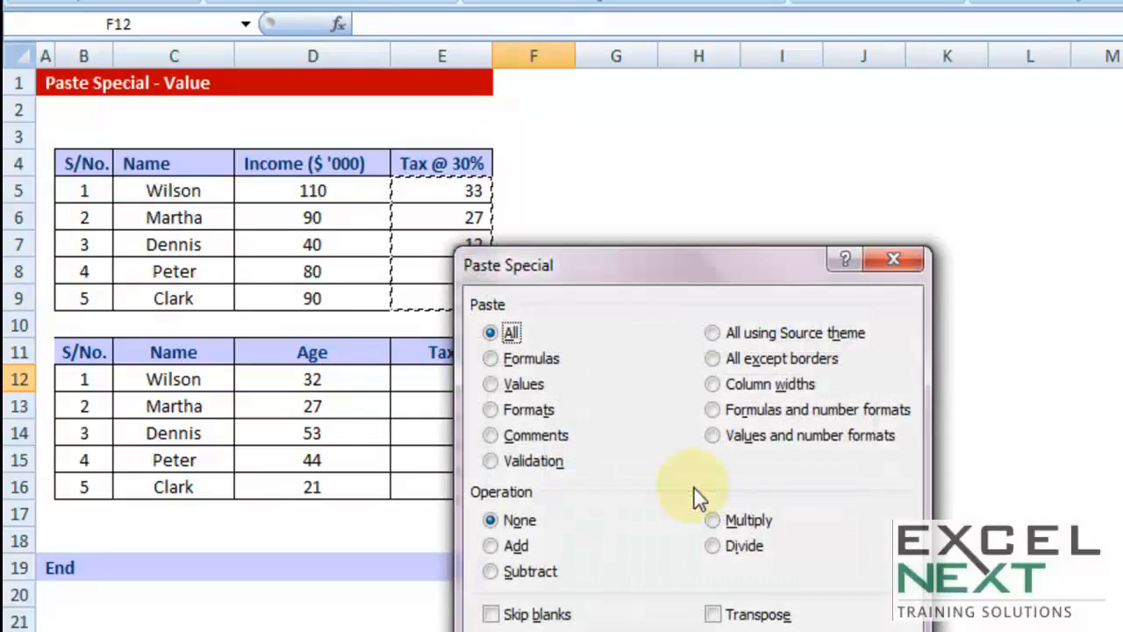
pyautogui.moveTo(620, 273); pyautogui.dragTo(852, 193)
pyautogui.click(741, 319)
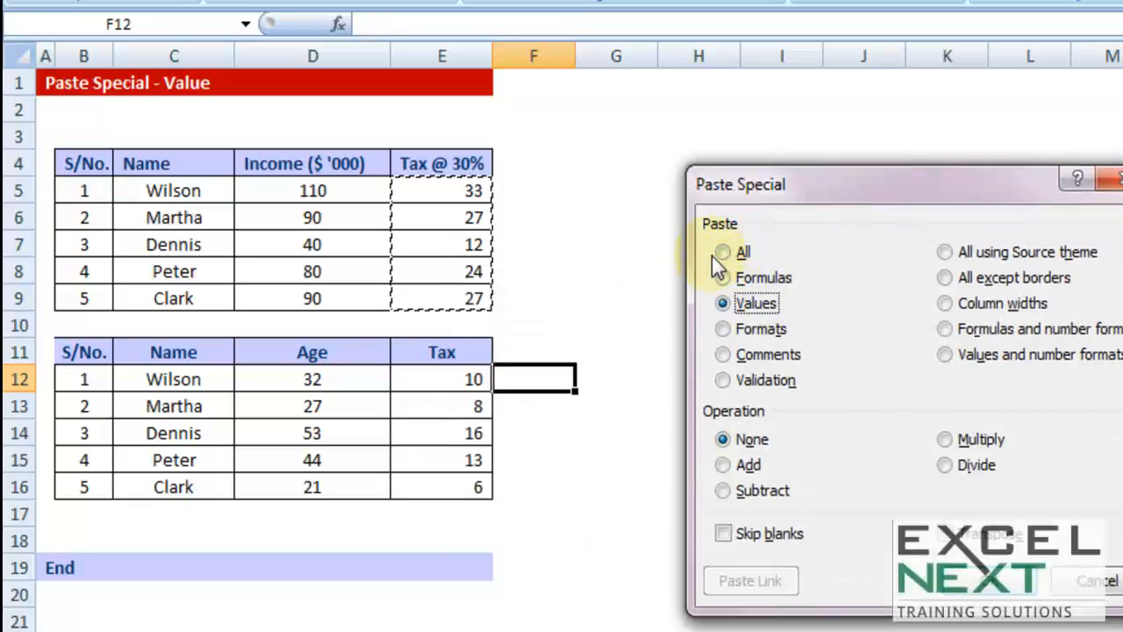
pyautogui.click(751, 307)
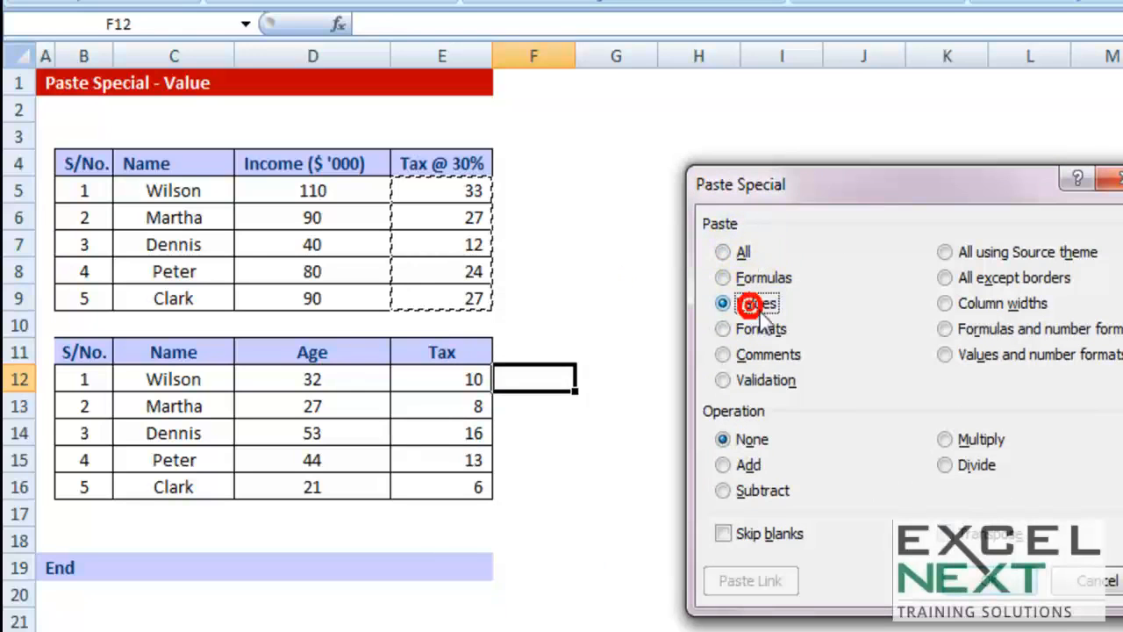
pyautogui.click(1009, 585)
pyautogui.click(808, 511)
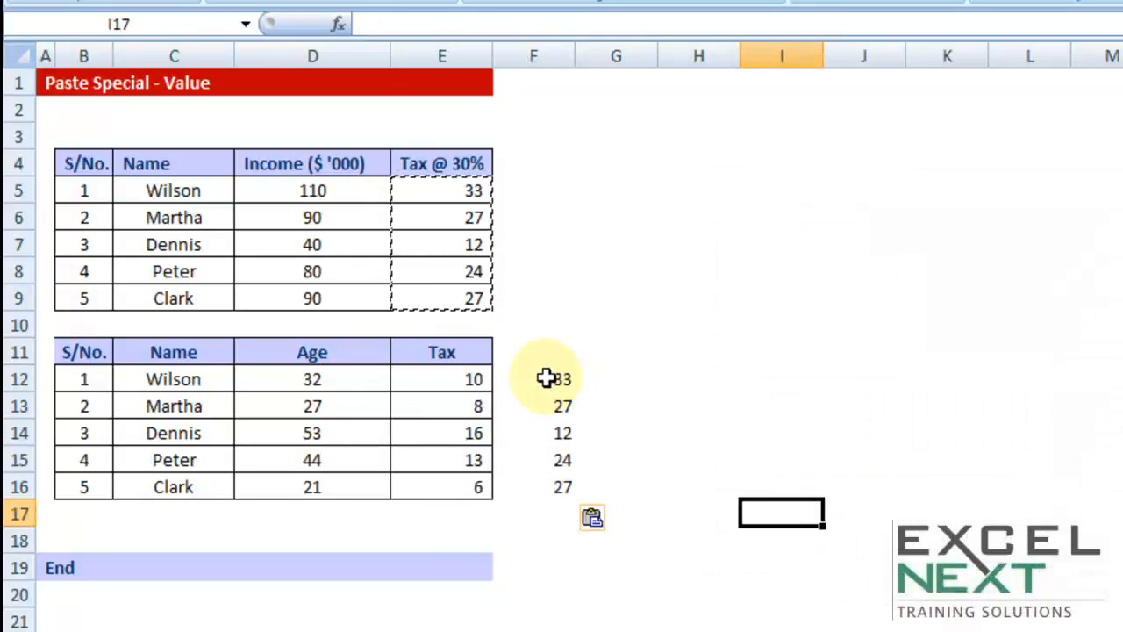
# Inspect the pasted cells beside the second table, checking the contents of F12 and F13
pyautogui.moveTo(535, 379); pyautogui.dragTo(547, 479)
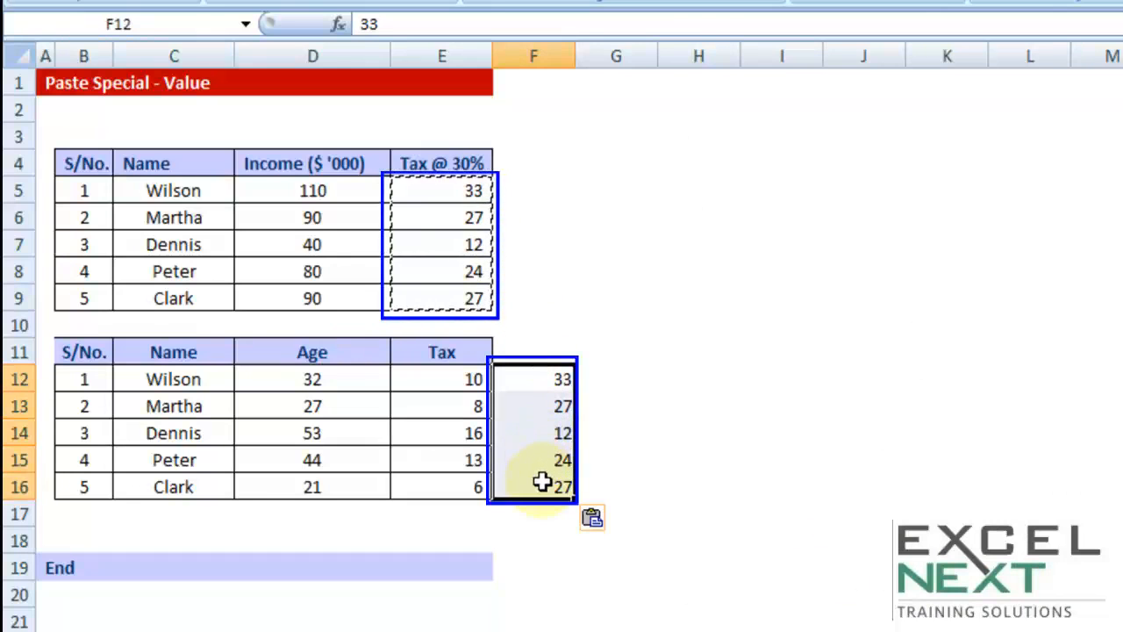
pyautogui.doubleClick(558, 383)
pyautogui.moveTo(530, 379); pyautogui.dragTo(617, 378)
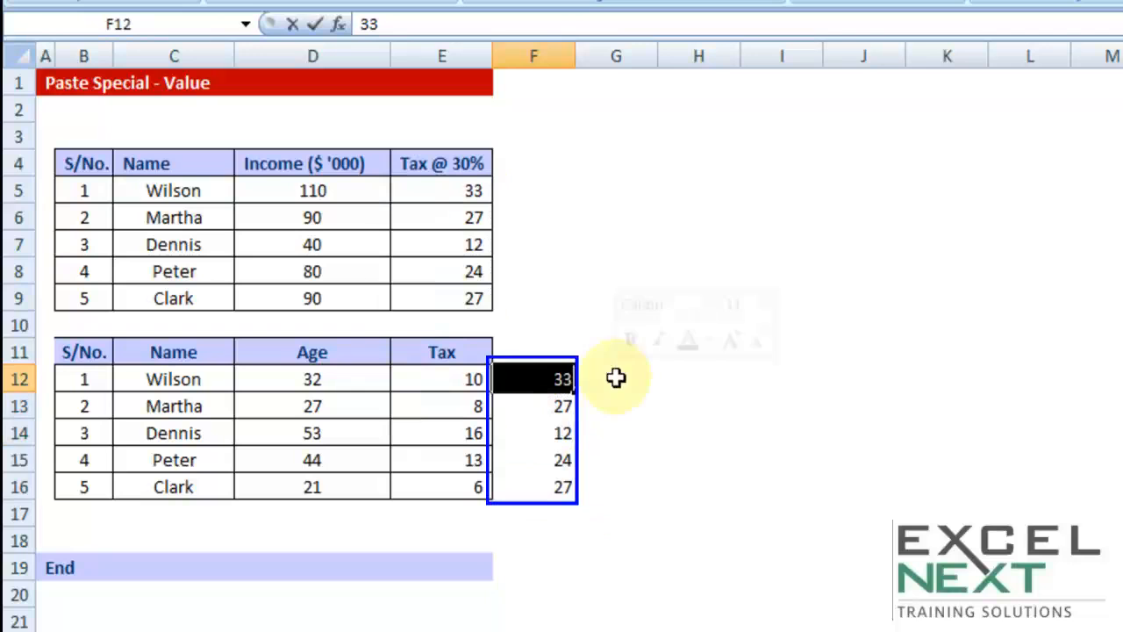
pyautogui.press('Escape')
pyautogui.doubleClick(555, 406)
pyautogui.moveTo(550, 406); pyautogui.dragTo(614, 406)
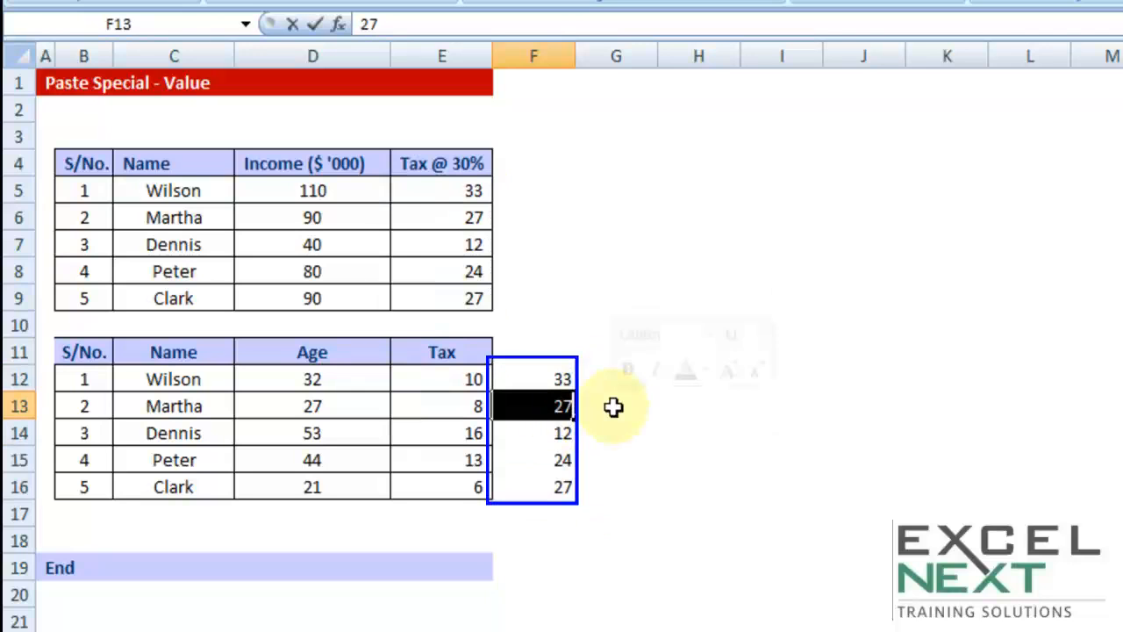
pyautogui.press('Escape')
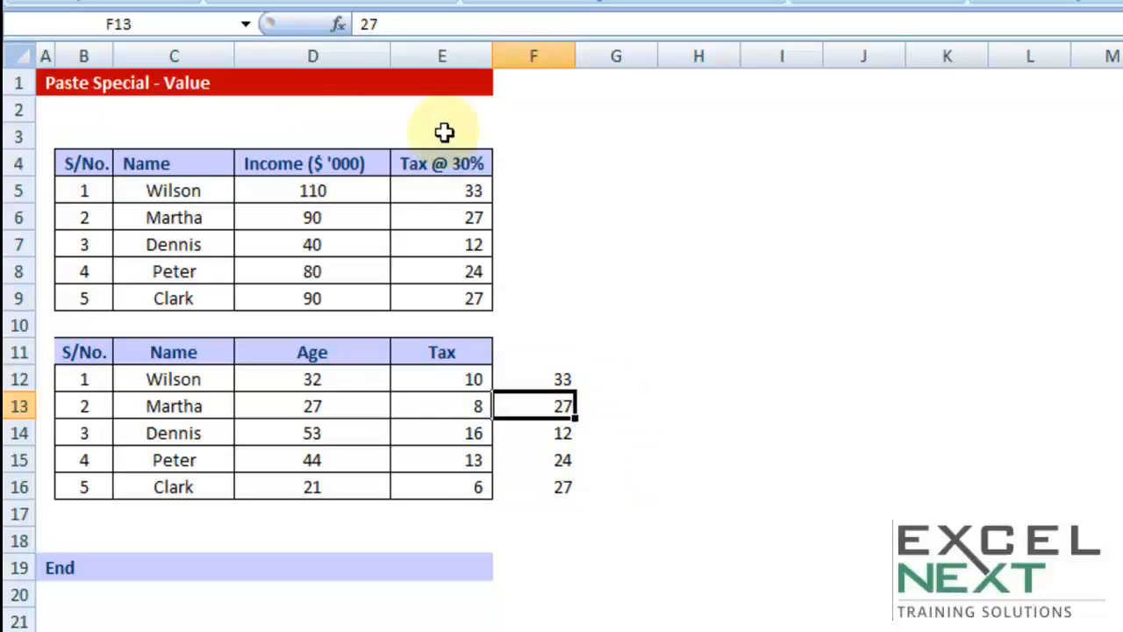
# Clear the contents of the first table (B4:E9) and of the second table's S/No., Name and Age columns (B11:D16)
pyautogui.moveTo(97, 165); pyautogui.dragTo(421, 311)
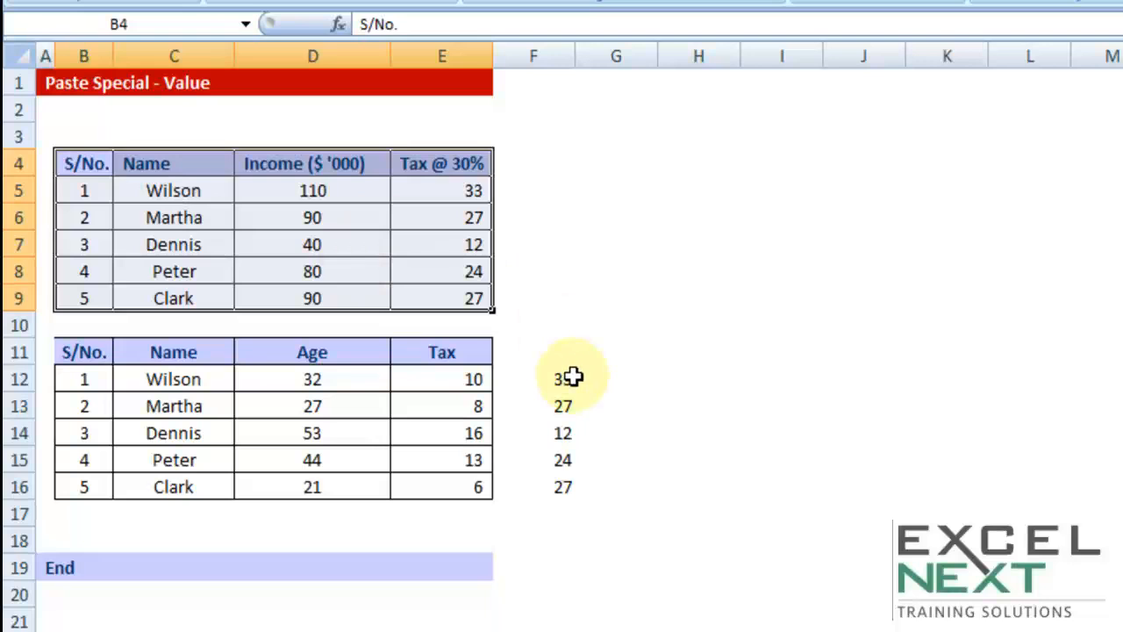
pyautogui.press('Delete')
pyautogui.moveTo(83, 353); pyautogui.dragTo(465, 490)
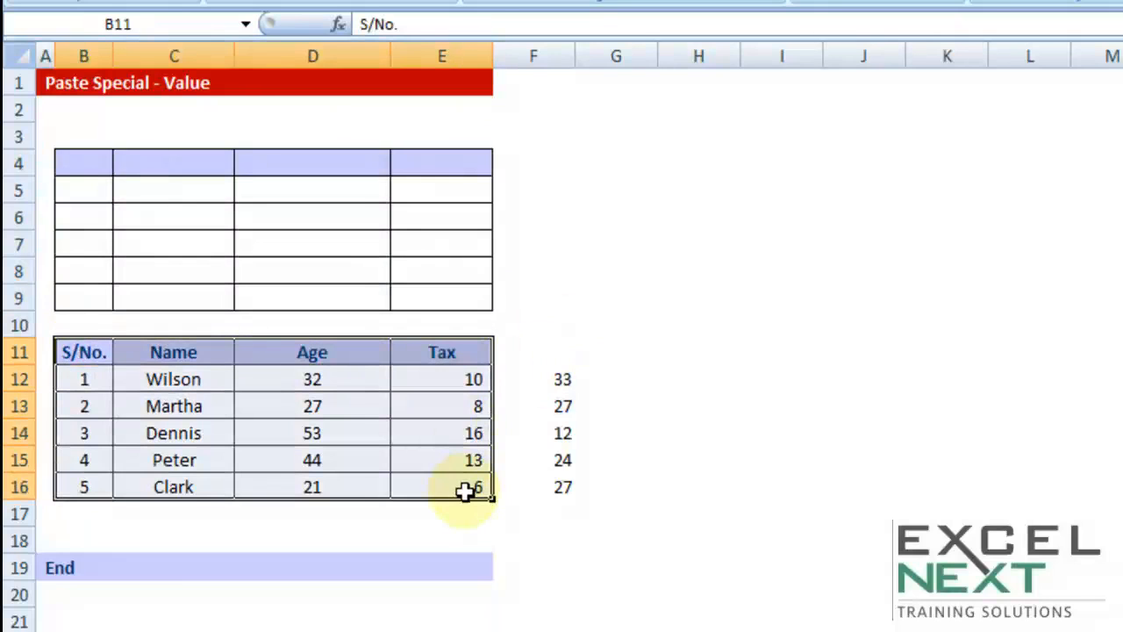
pyautogui.click(457, 513)
pyautogui.moveTo(85, 352); pyautogui.dragTo(331, 487)
pyautogui.press('Delete')
pyautogui.moveTo(454, 380); pyautogui.dragTo(440, 477)
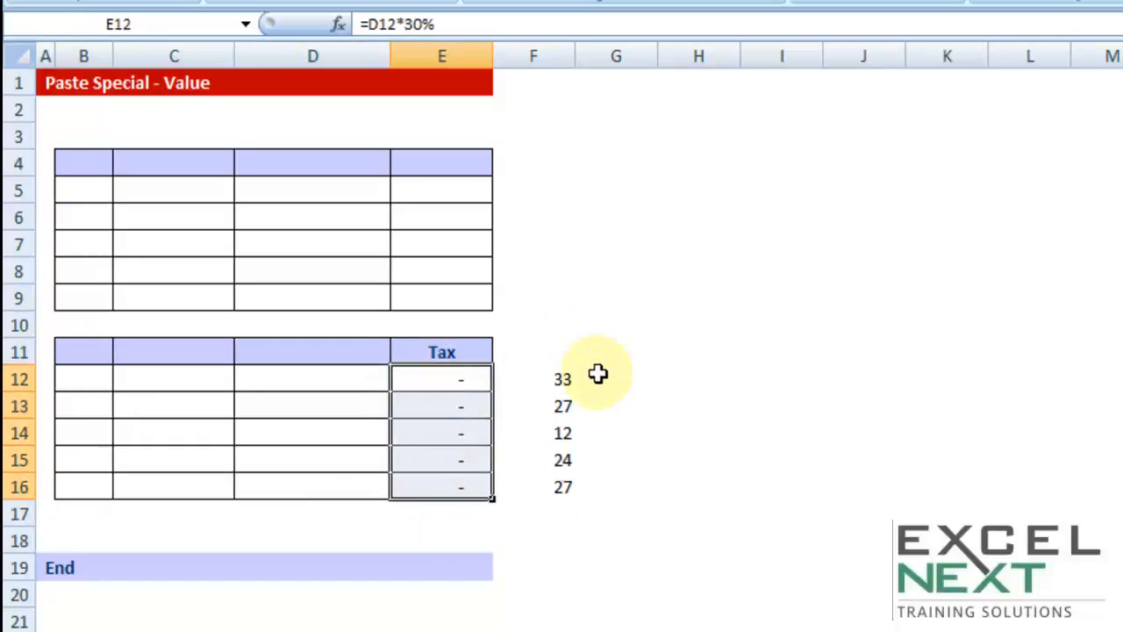
# Undo the clearing of both tables and the values-only paste in F12:F16, and end the copy mode
pyautogui.hotkey('ctrl', 'z')
pyautogui.hotkey('ctrl', 'z')
pyautogui.hotkey('ctrl', 'z')
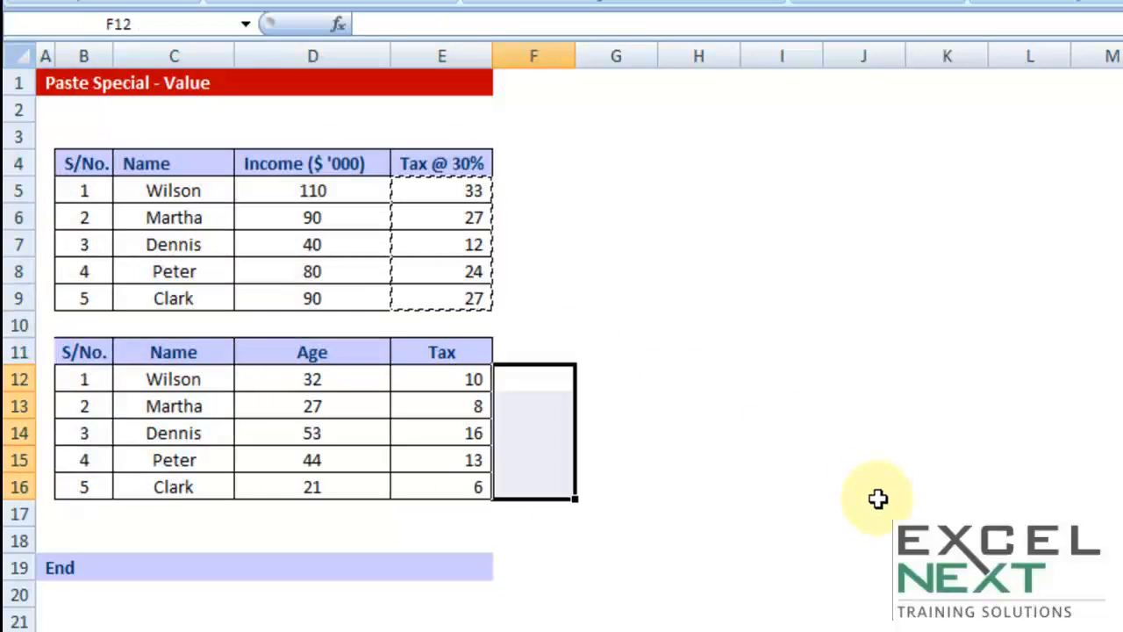
pyautogui.press('Escape')
# Clear the pasted tax formulas from E12:E16 in the second table
pyautogui.moveTo(474, 377); pyautogui.dragTo(466, 499)
pyautogui.press('Delete')
pyautogui.click(661, 295)
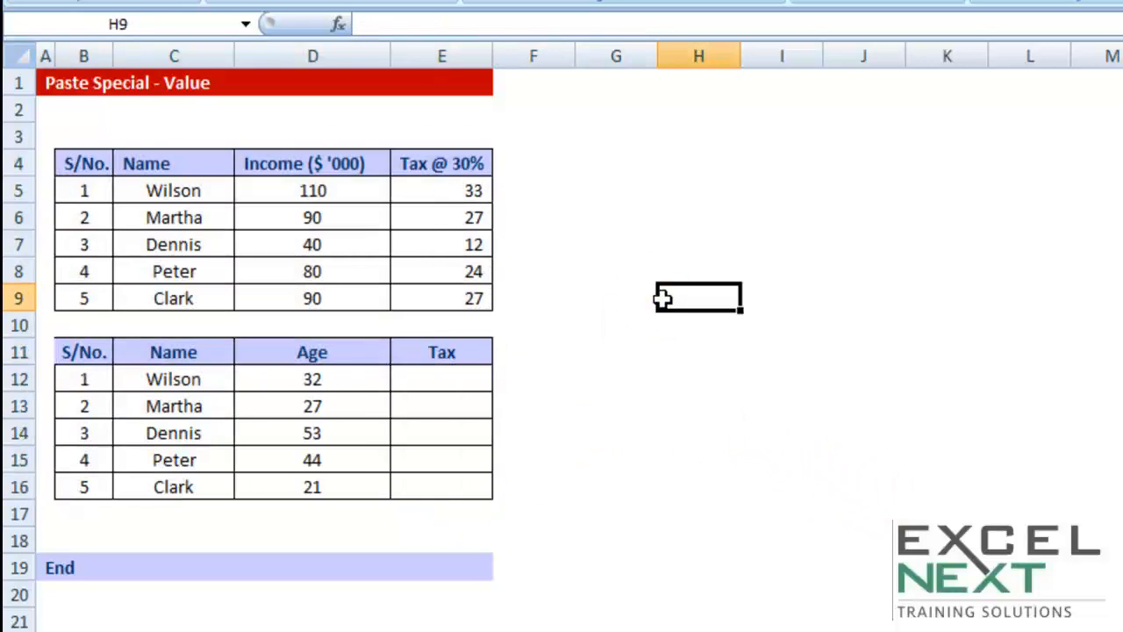
# Copy the Tax @ 30% cells E5:E9 and use Paste Special to paste them as values at G5
pyautogui.moveTo(453, 188); pyautogui.dragTo(453, 293)
pyautogui.rightClick(456, 295)
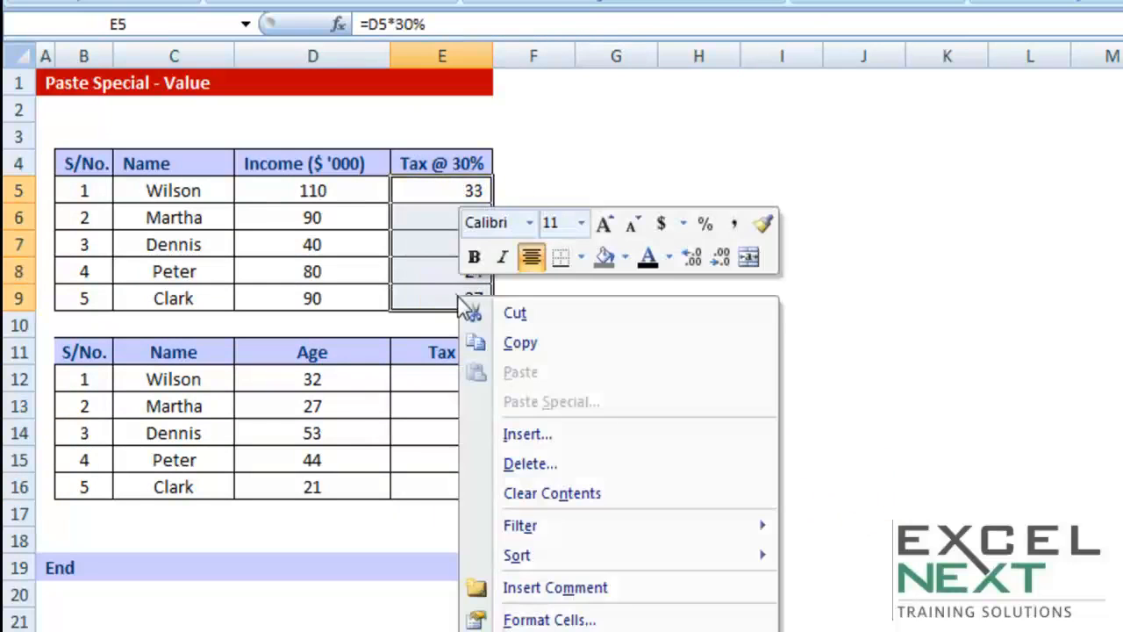
pyautogui.click(520, 341)
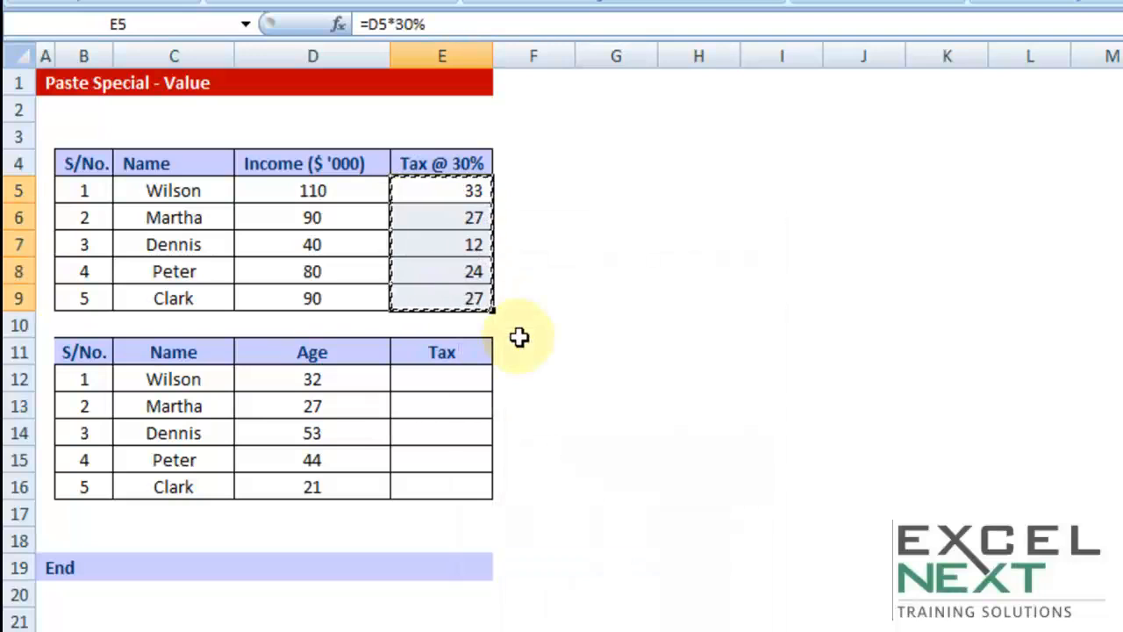
pyautogui.click(626, 181)
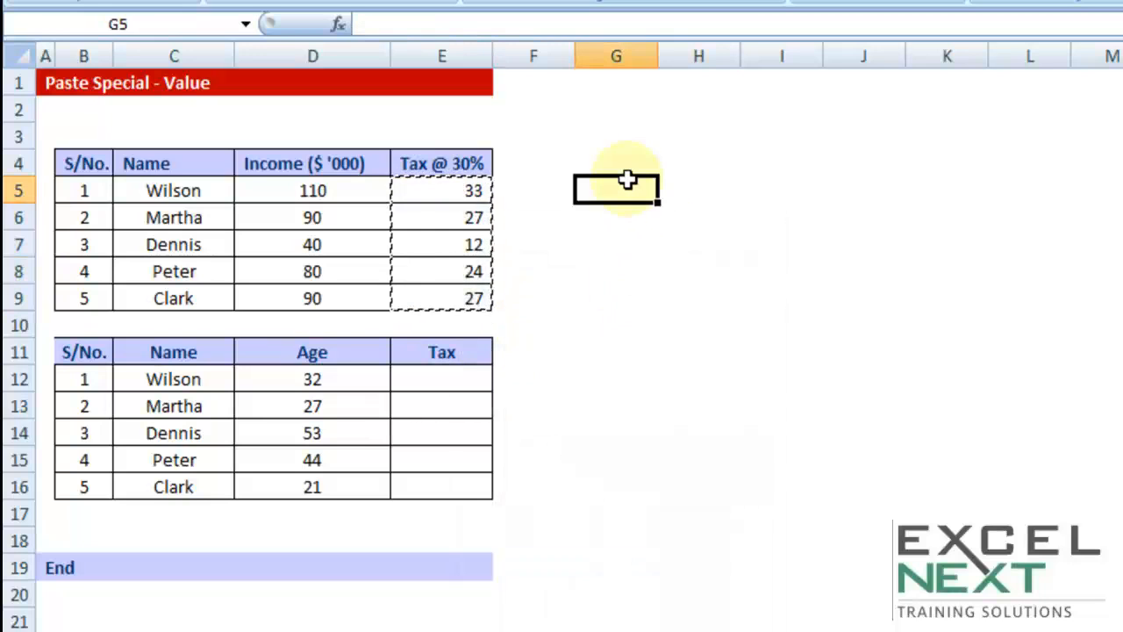
pyautogui.press('alt')
pyautogui.press('e')
pyautogui.press('s')
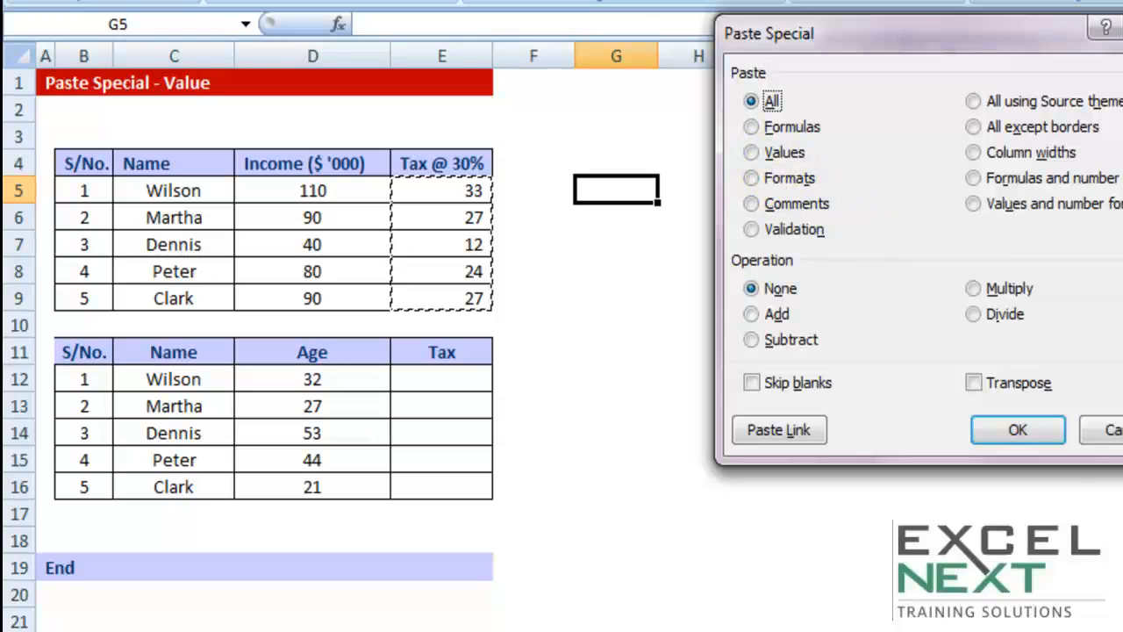
pyautogui.press('v')
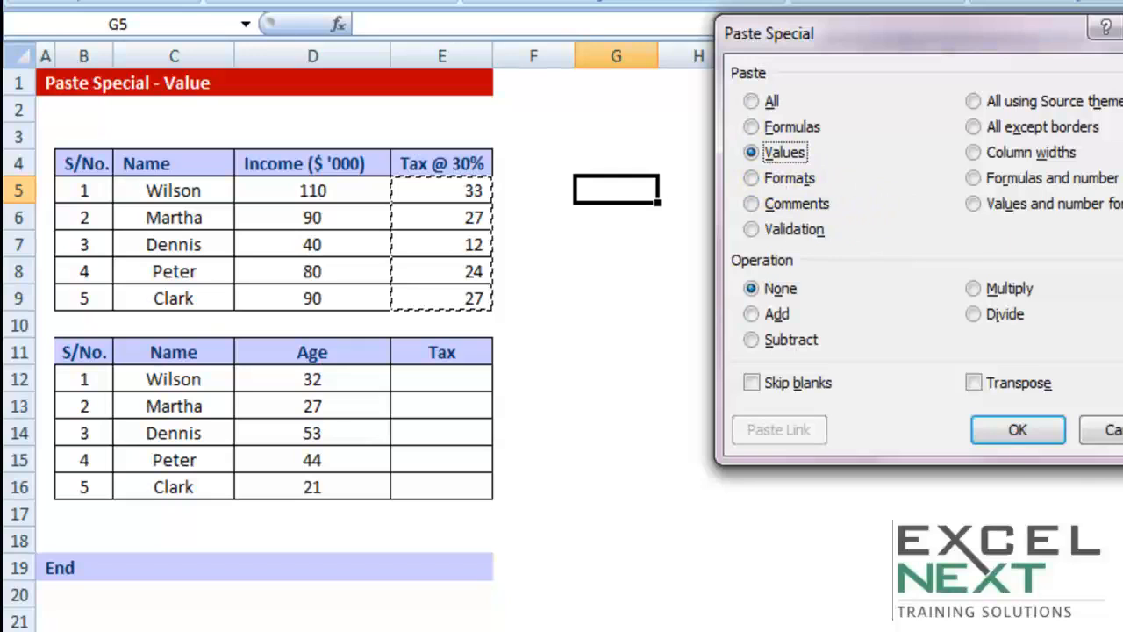
pyautogui.click(1018, 435)
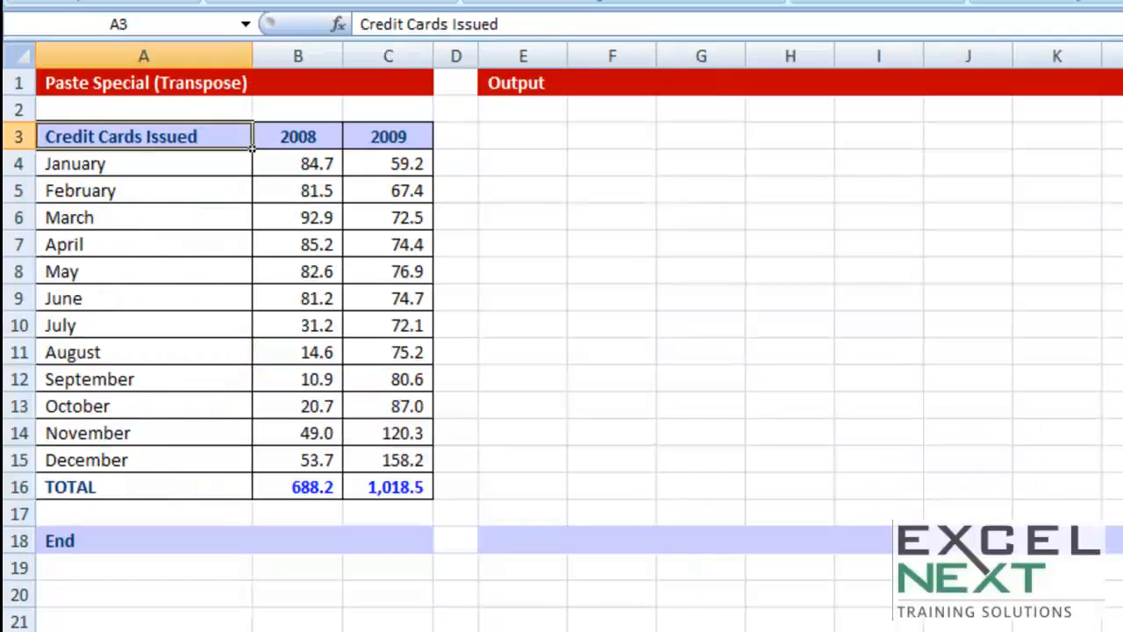
# Copy the Credit Cards Issued header from A3 to E5 in the Output area
pyautogui.click(734, 430)
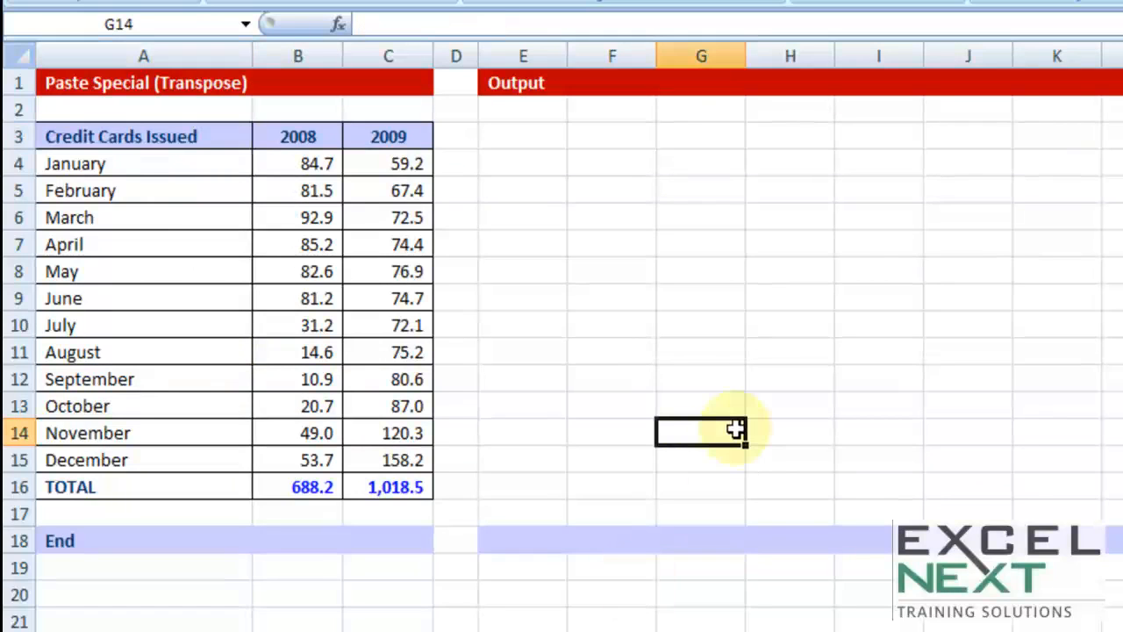
pyautogui.moveTo(123, 140); pyautogui.dragTo(405, 487)
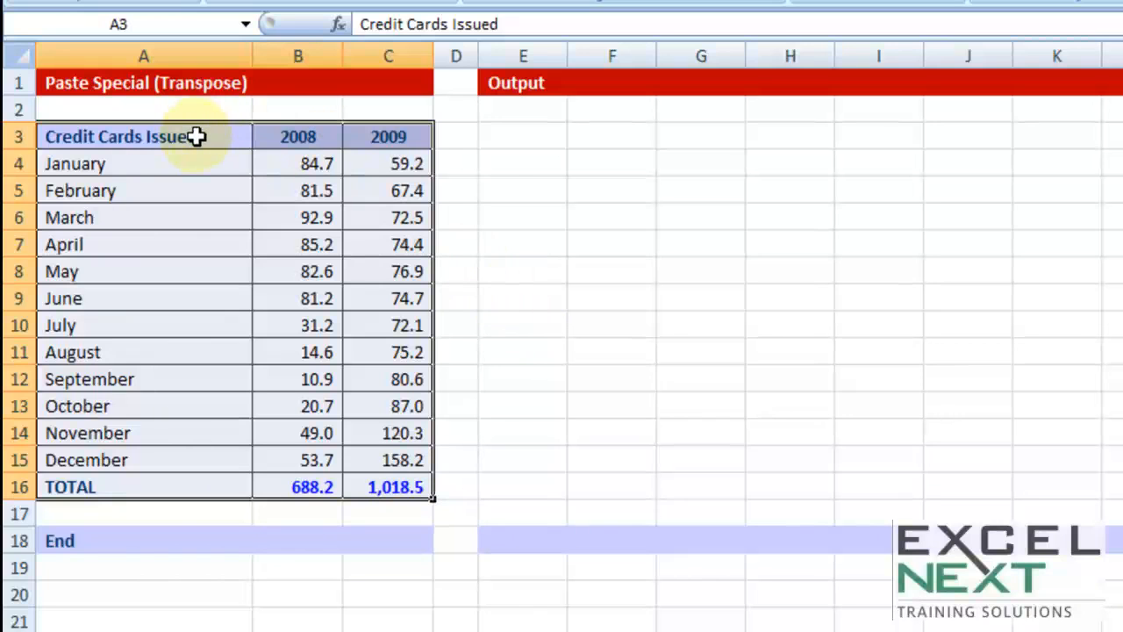
pyautogui.click(196, 136)
pyautogui.hotkey('ctrl', 'c')
pyautogui.click(552, 188)
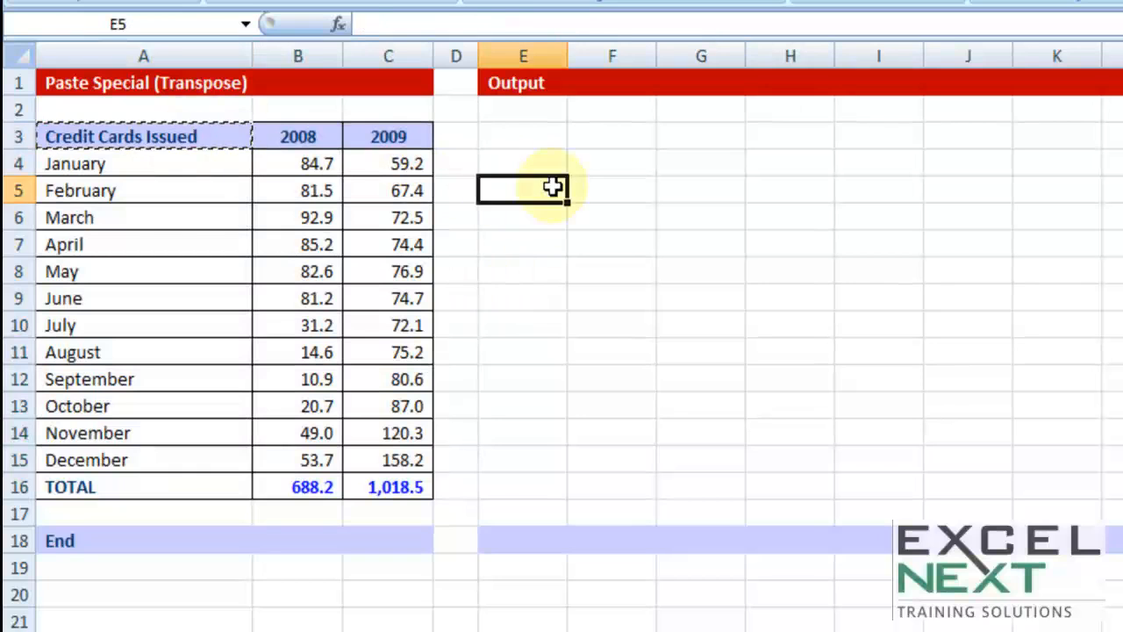
pyautogui.hotkey('ctrl', 'v')
# Copy the year headers 2008 and 2009 one by one into E6 and E7, below the pasted Credit Cards Issued header
pyautogui.click(295, 136)
pyautogui.hotkey('ctrl', 'c')
pyautogui.click(514, 215)
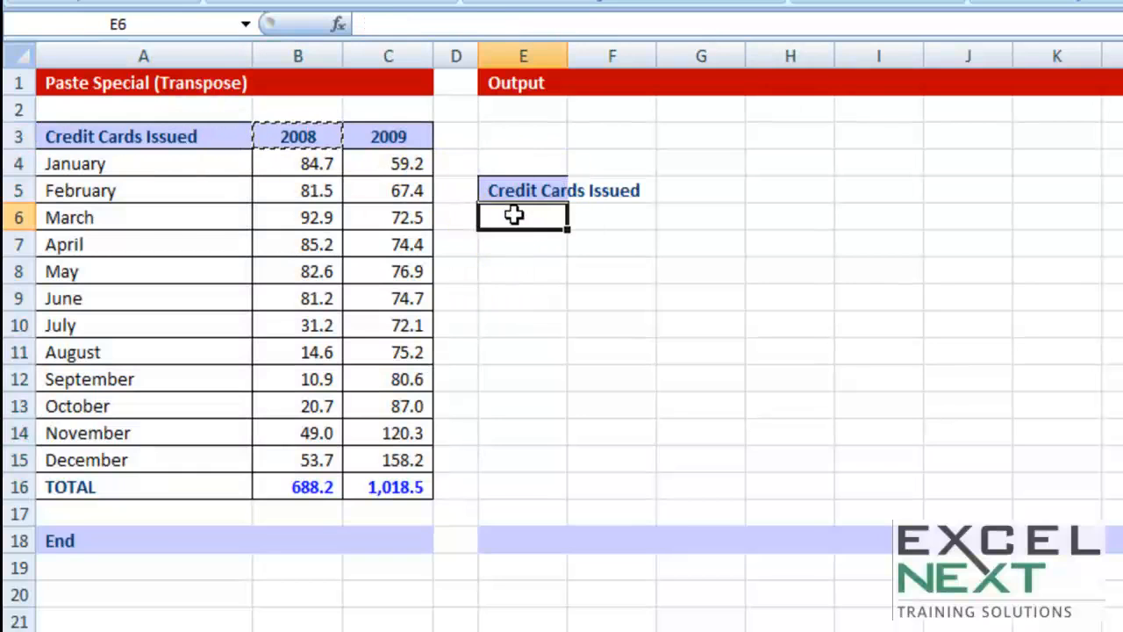
pyautogui.hotkey('ctrl', 'v')
pyautogui.click(373, 143)
pyautogui.hotkey('ctrl', 'c')
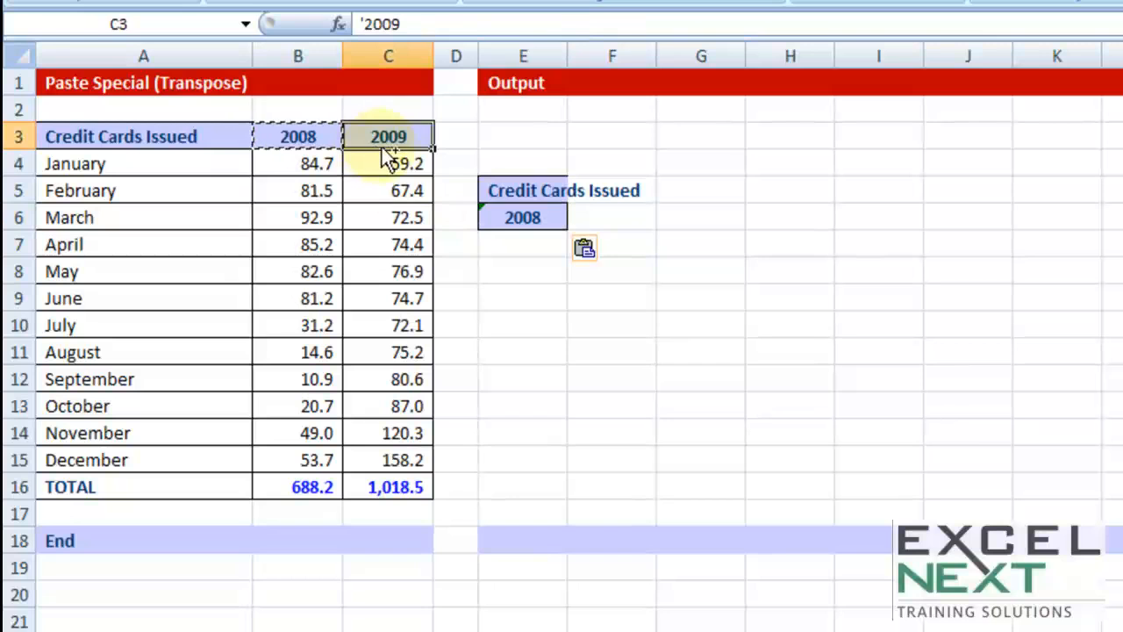
pyautogui.click(518, 242)
pyautogui.hotkey('ctrl', 'v')
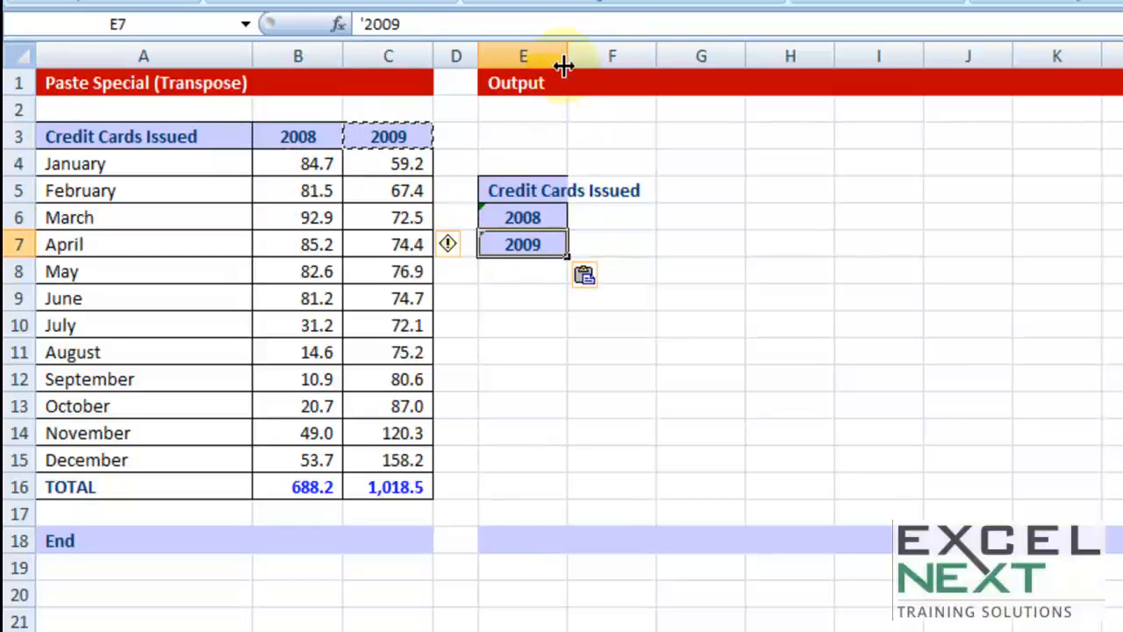
# Widen column E to fit the Credit Cards Issued header and end the copy mode
pyautogui.moveTo(562, 66); pyautogui.dragTo(646, 66)
pyautogui.moveTo(658, 188); pyautogui.dragTo(1122, 233)
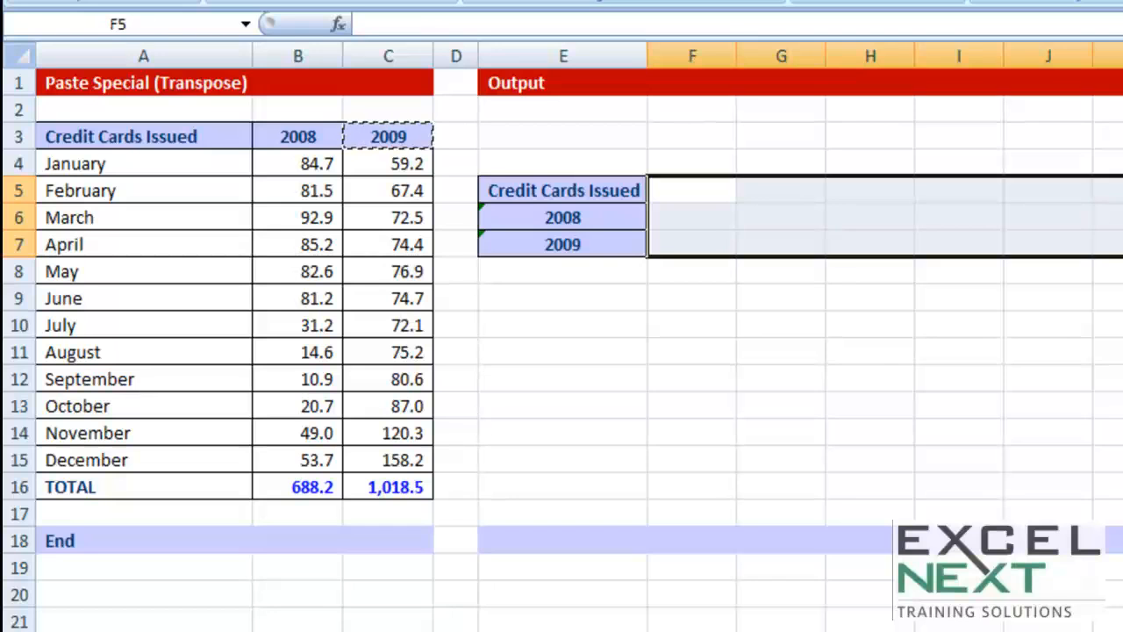
pyautogui.press('Escape')
# Copy the credit card table A3:C16 and use Paste Special with Transpose to paste it at E10
pyautogui.moveTo(163, 138); pyautogui.dragTo(372, 494)
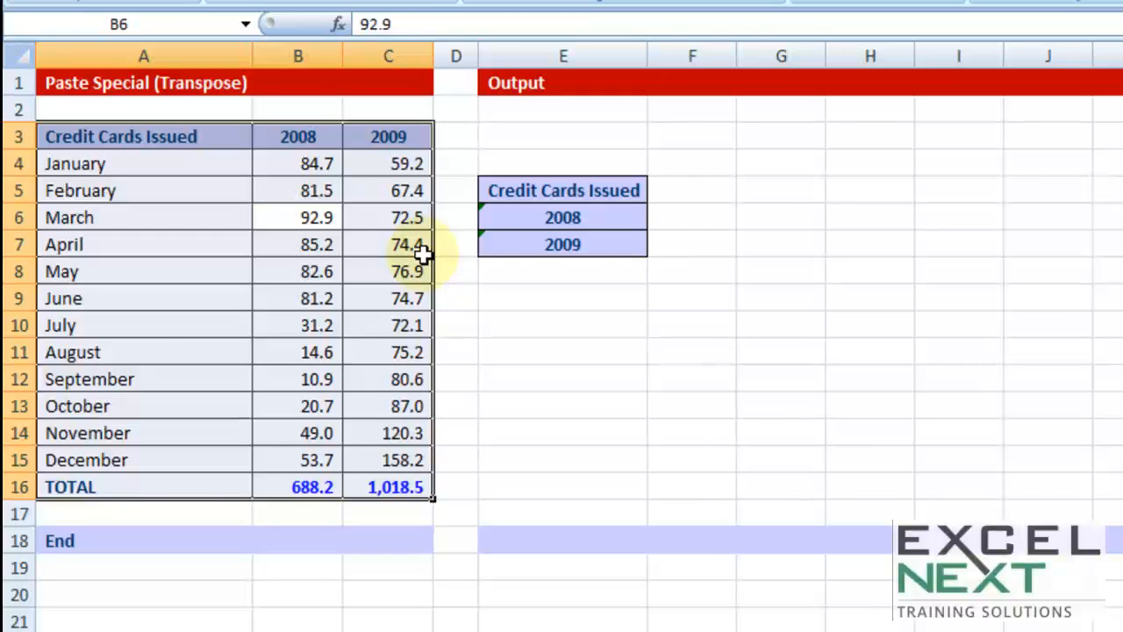
pyautogui.rightClick(405, 254)
pyautogui.click(446, 296)
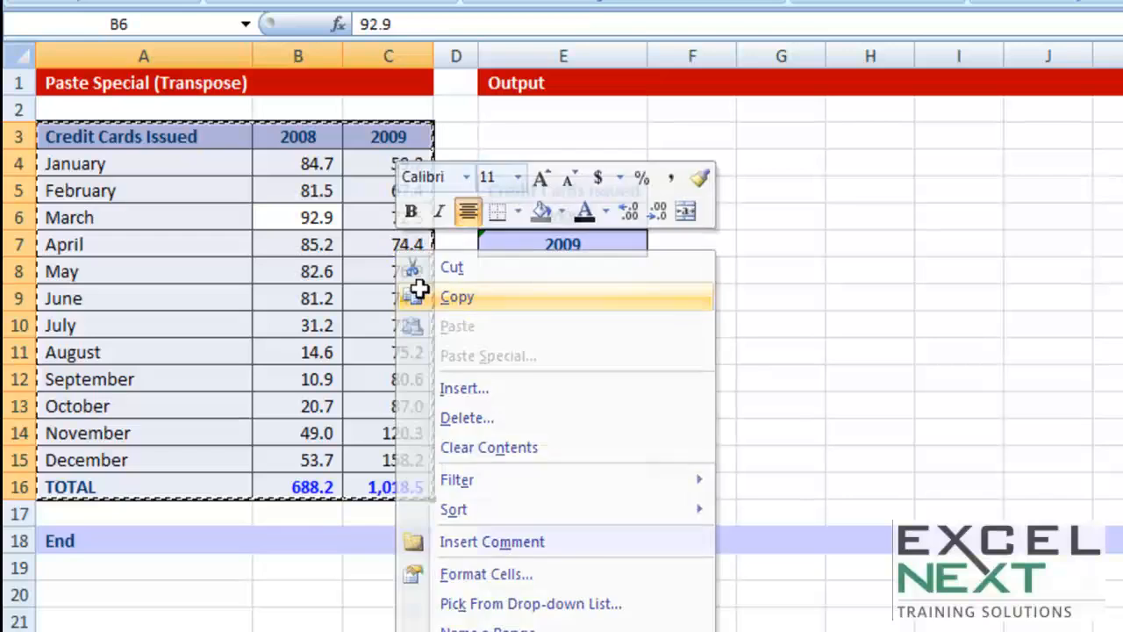
pyautogui.rightClick(600, 320)
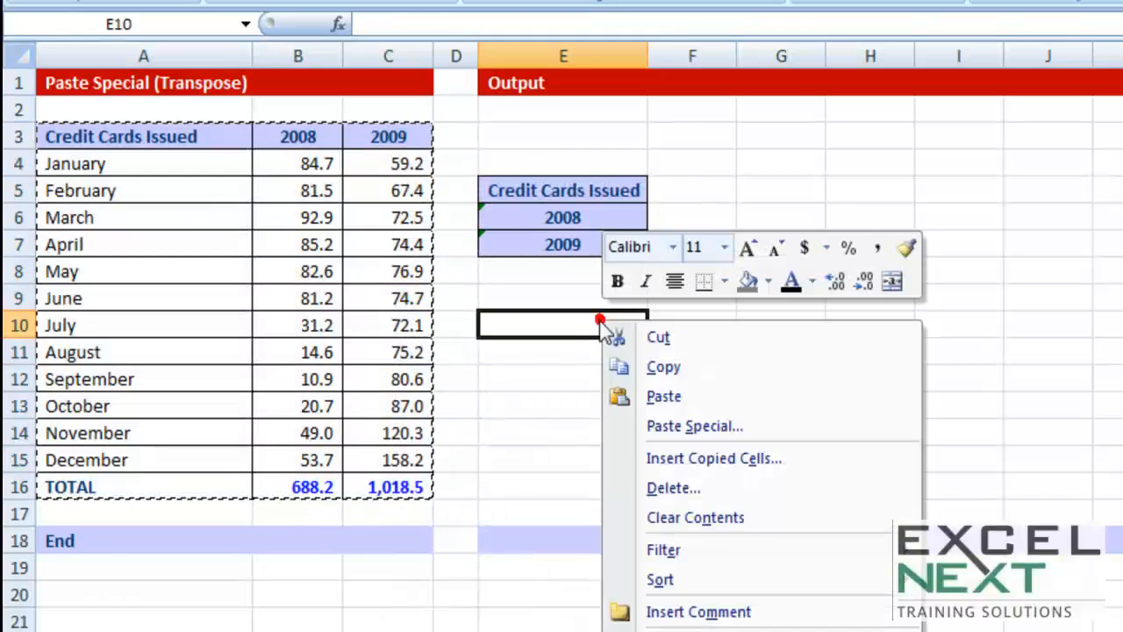
pyautogui.click(695, 423)
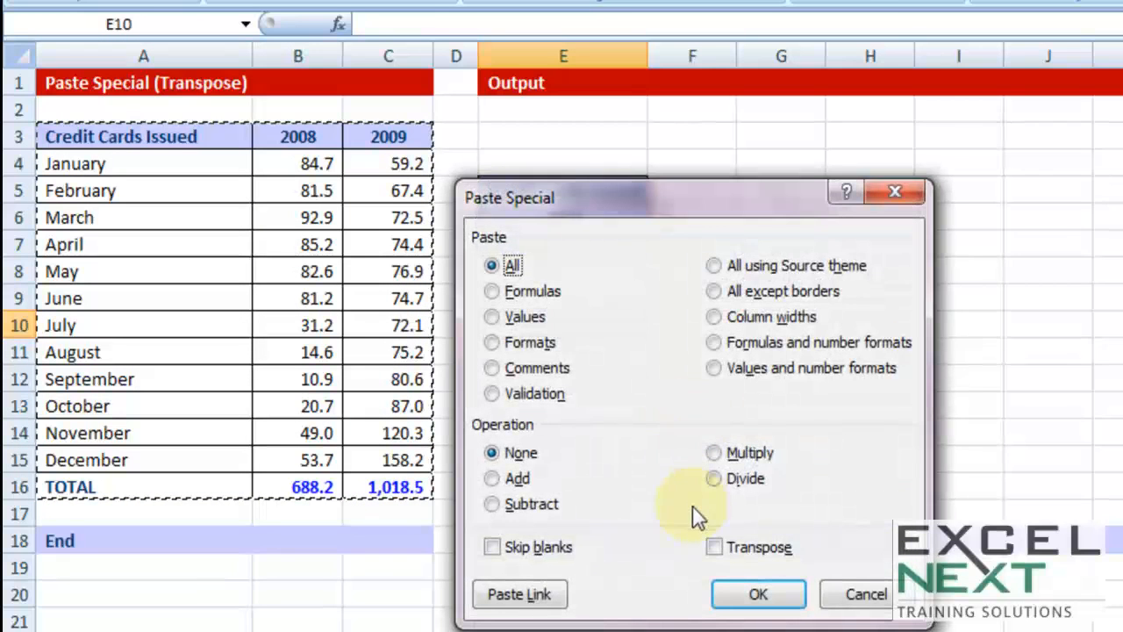
pyautogui.click(714, 547)
pyautogui.click(760, 595)
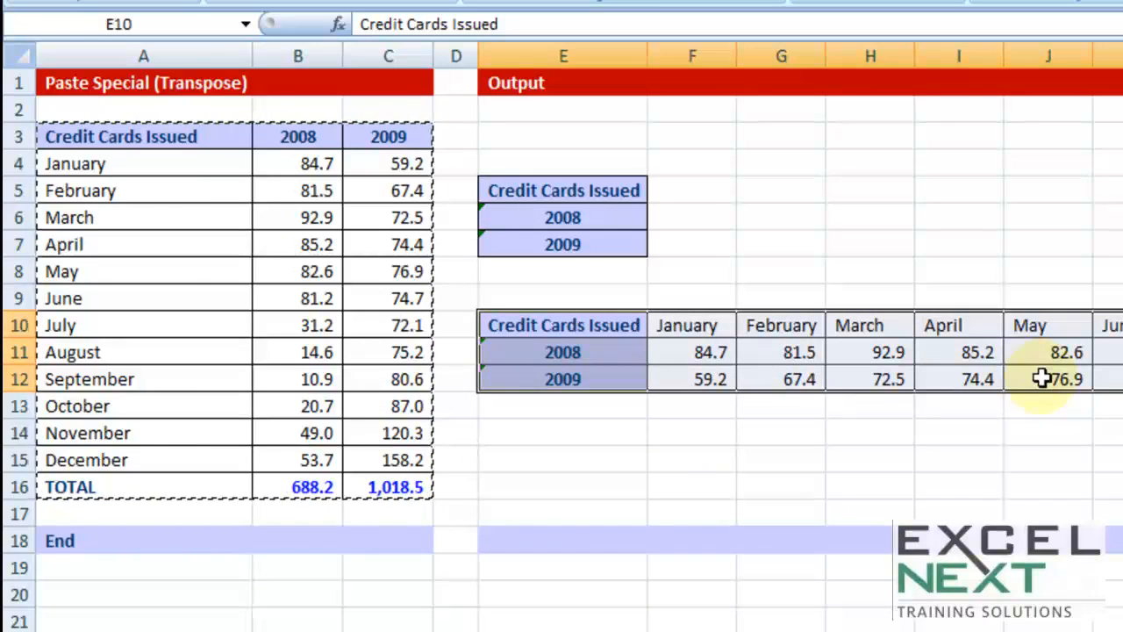
# Copy the horizontal table starting at E10 and use Paste Special with Transpose to paste it vertically at A20
pyautogui.rightClick(921, 352)
pyautogui.click(993, 407)
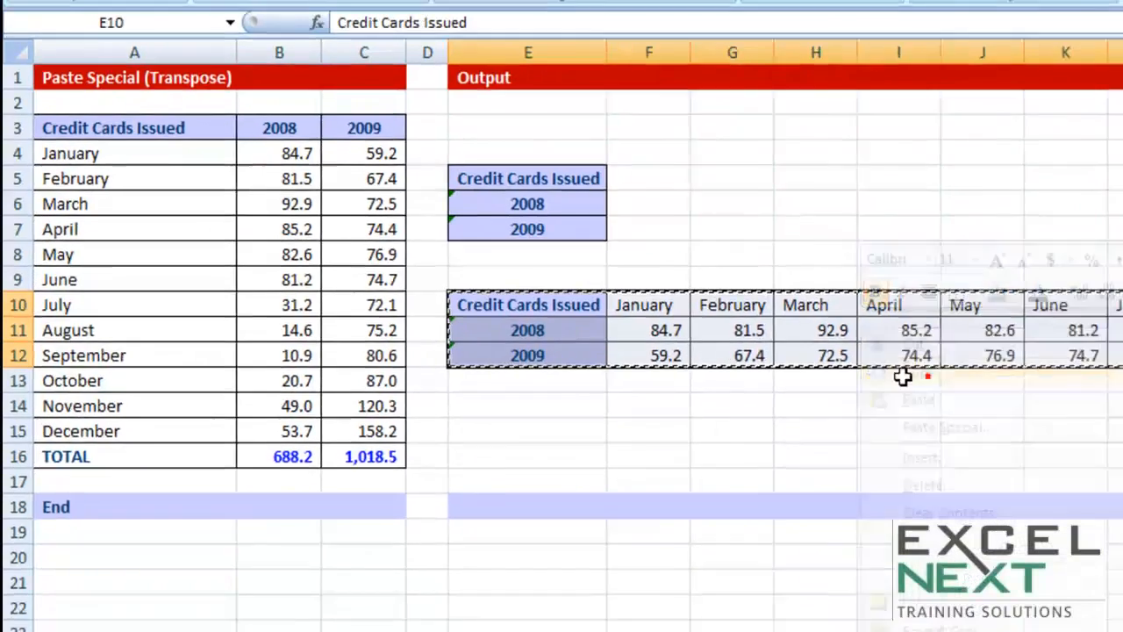
pyautogui.scroll(-3, 289, 446)
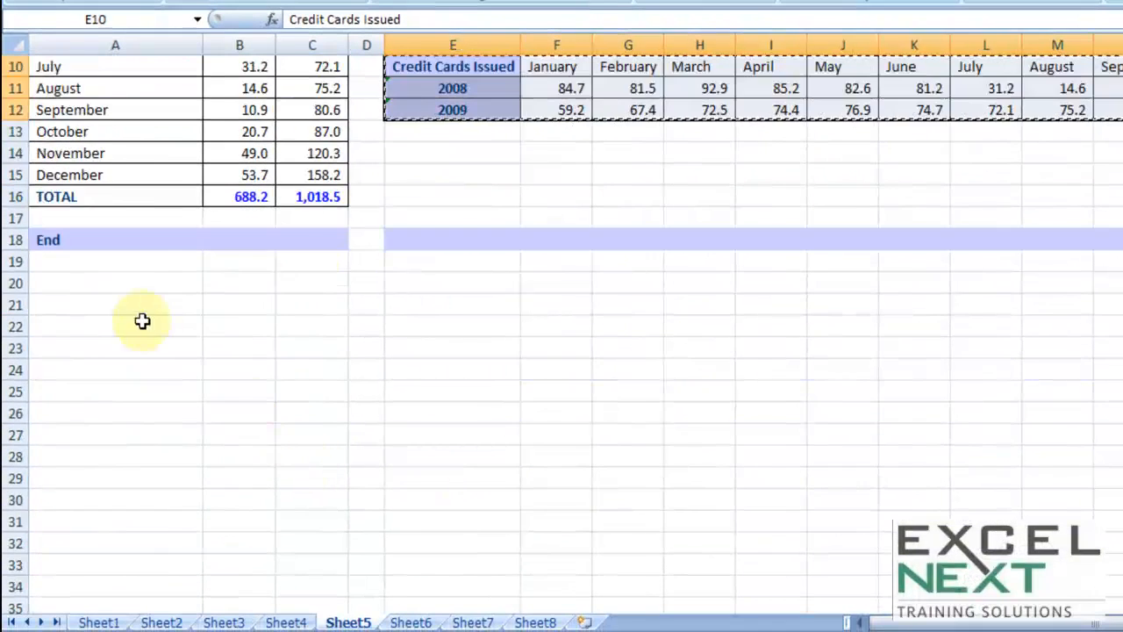
pyautogui.rightClick(119, 285)
pyautogui.click(192, 377)
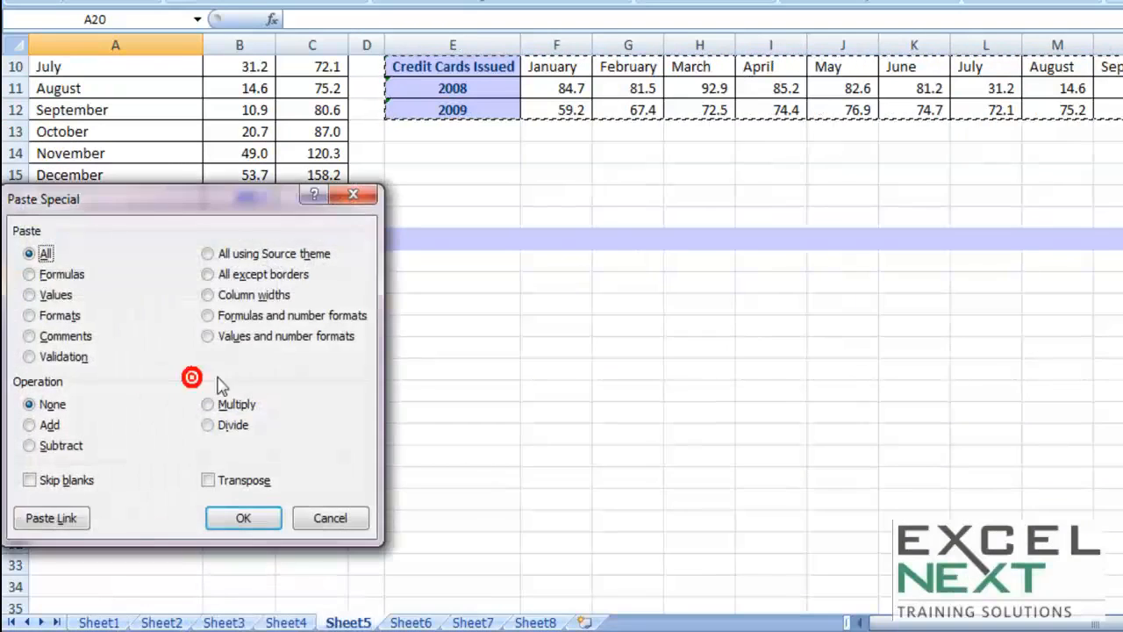
pyautogui.click(207, 478)
pyautogui.click(244, 519)
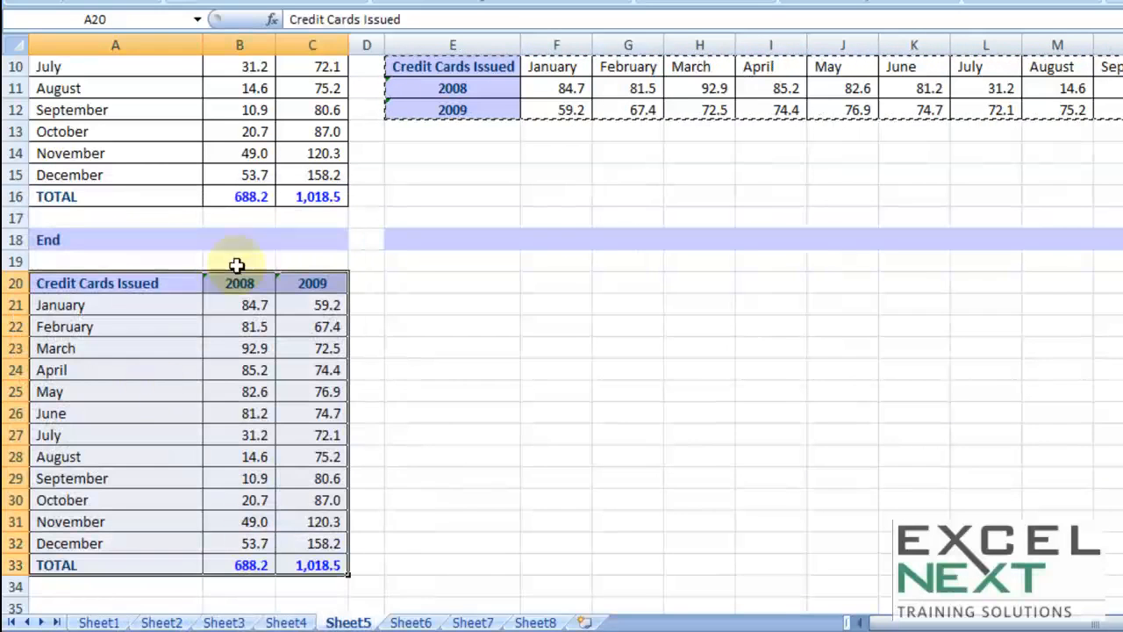
# Copy the original credit card table A3:C16 again and paste it transposed at E20 using Paste Special
pyautogui.scroll(3, 501, 430)
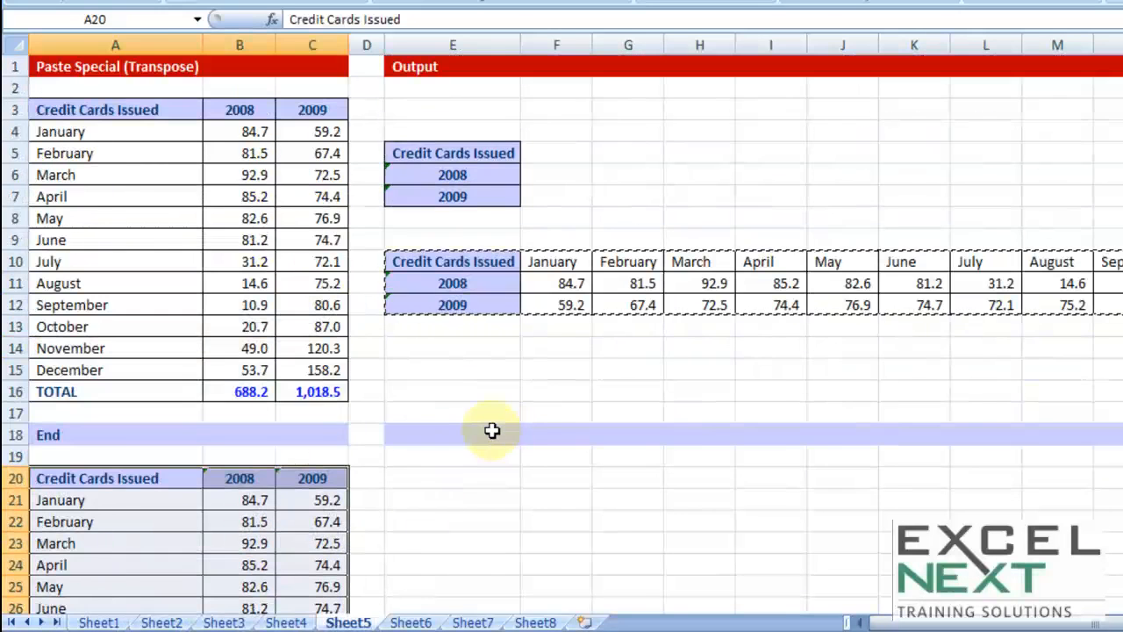
pyautogui.click(132, 155)
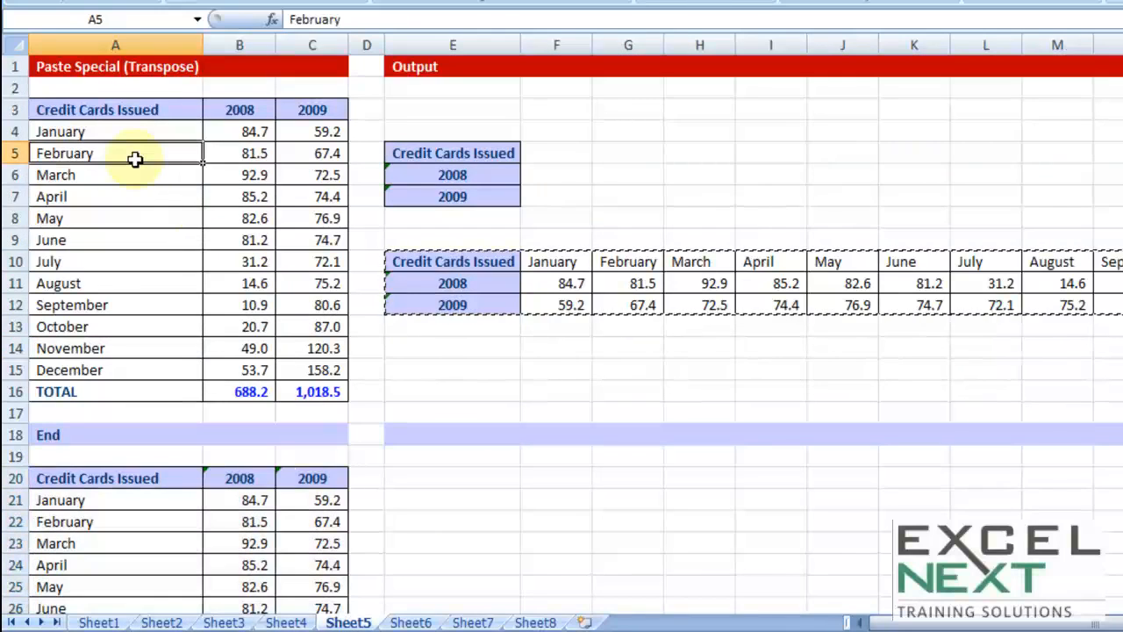
pyautogui.hotkey('ctrl', 'a')
pyautogui.hotkey('ctrl', 'c')
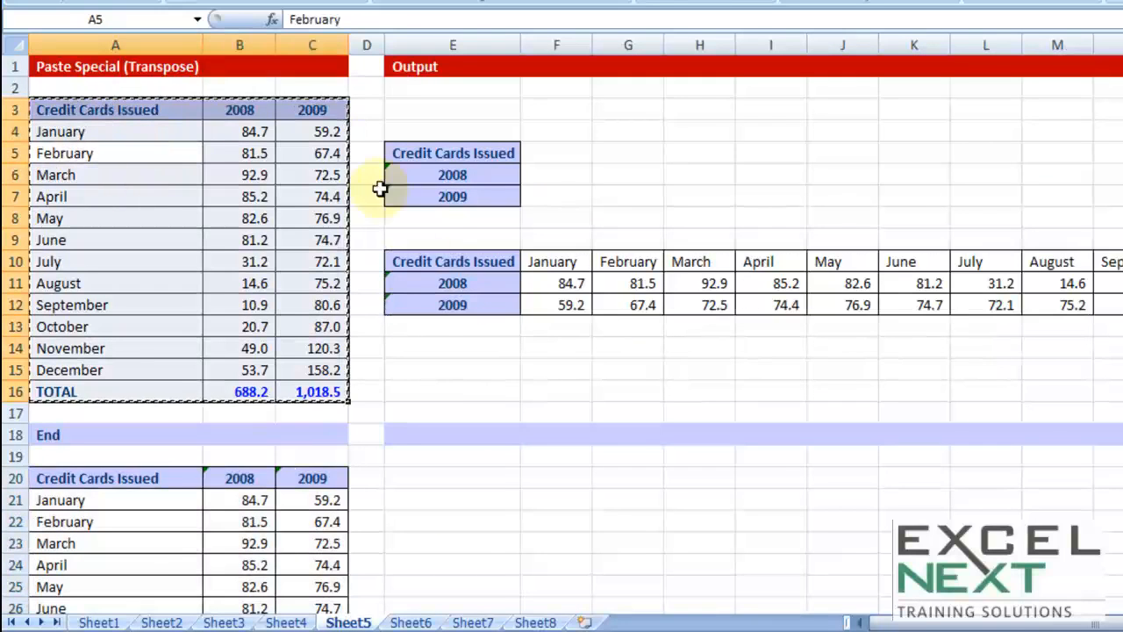
pyautogui.click(505, 479)
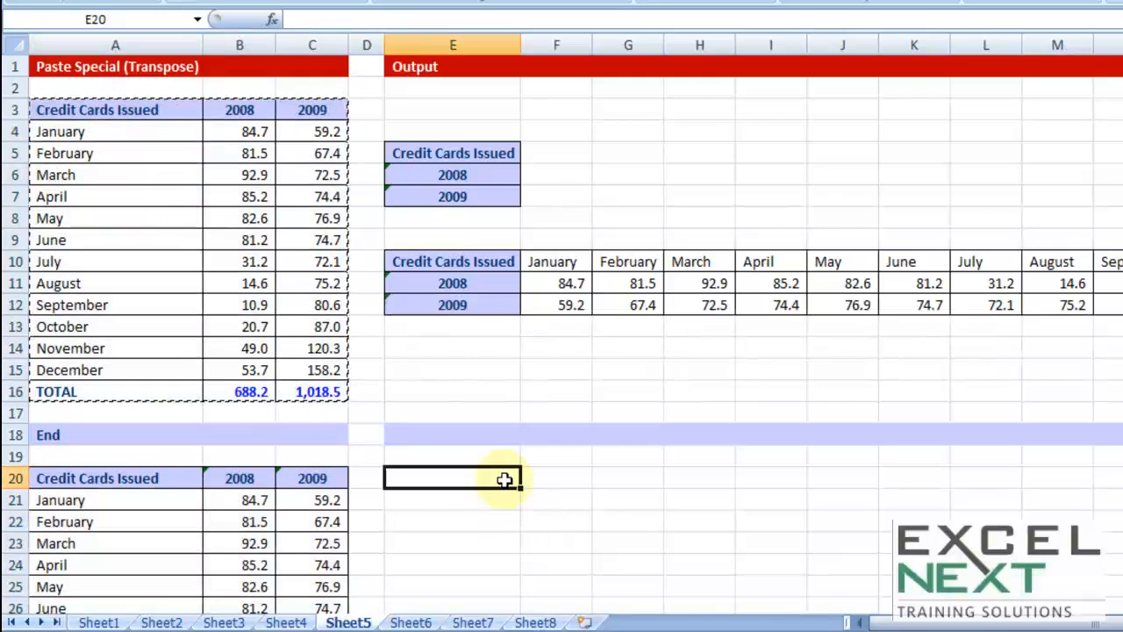
pyautogui.hotkey('ctrl', 'alt', 'v')
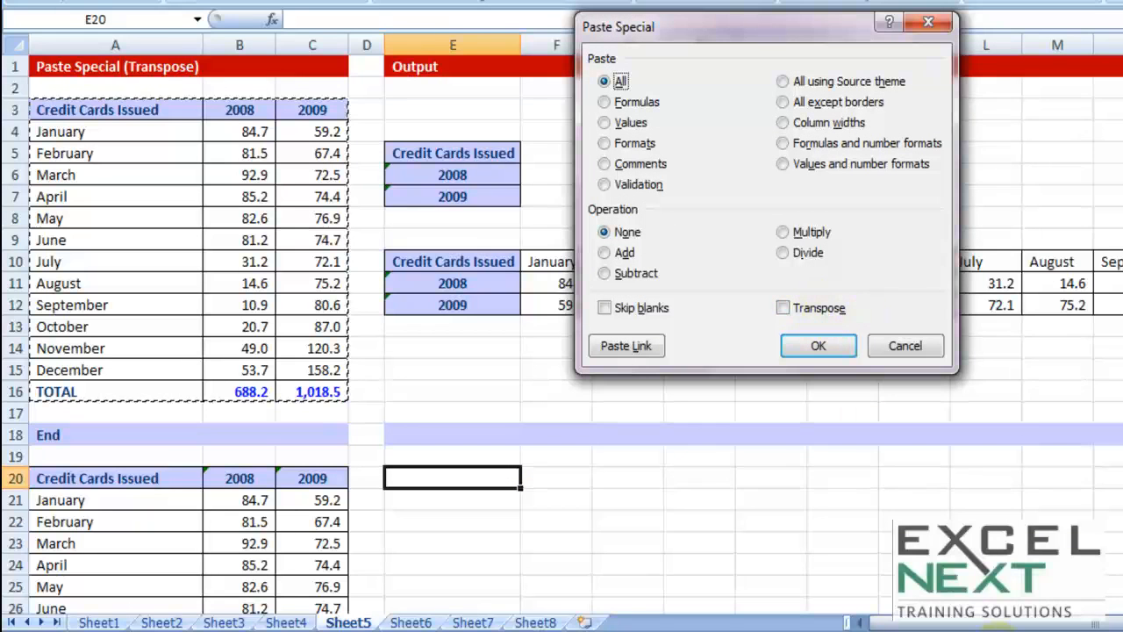
pyautogui.click(783, 308)
pyautogui.click(818, 346)
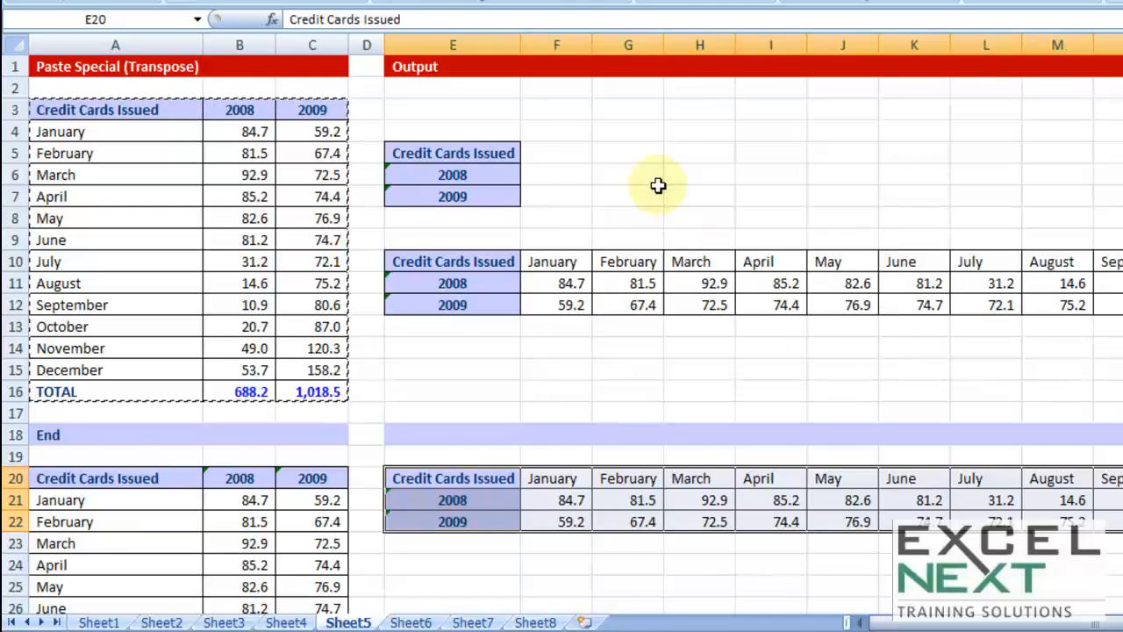
pyautogui.click(711, 130)
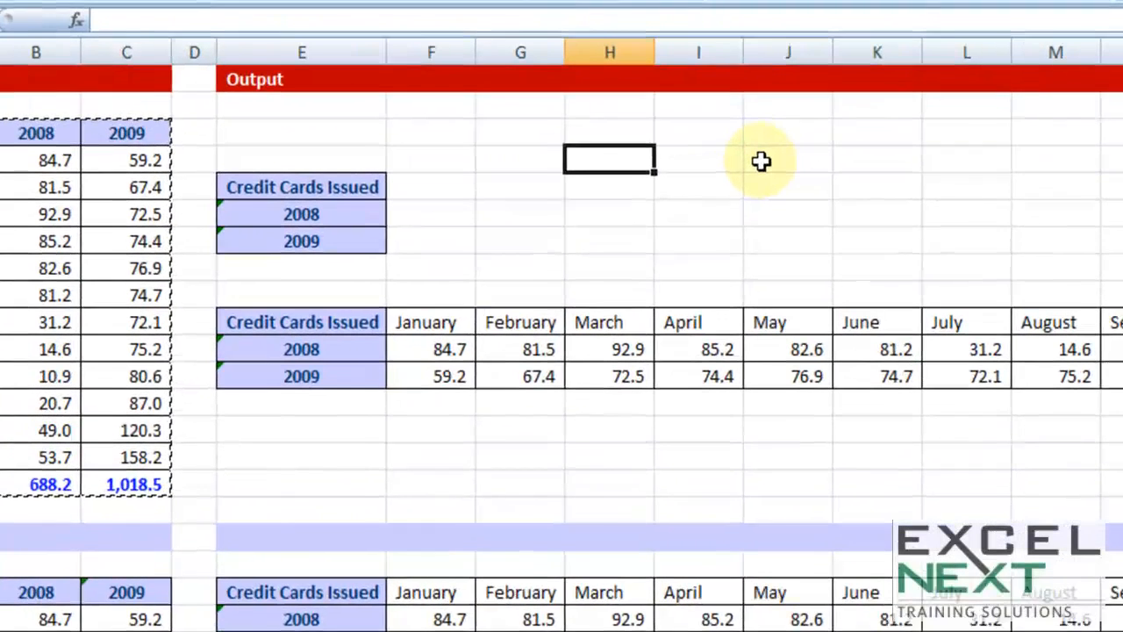
pyautogui.write('=tra')
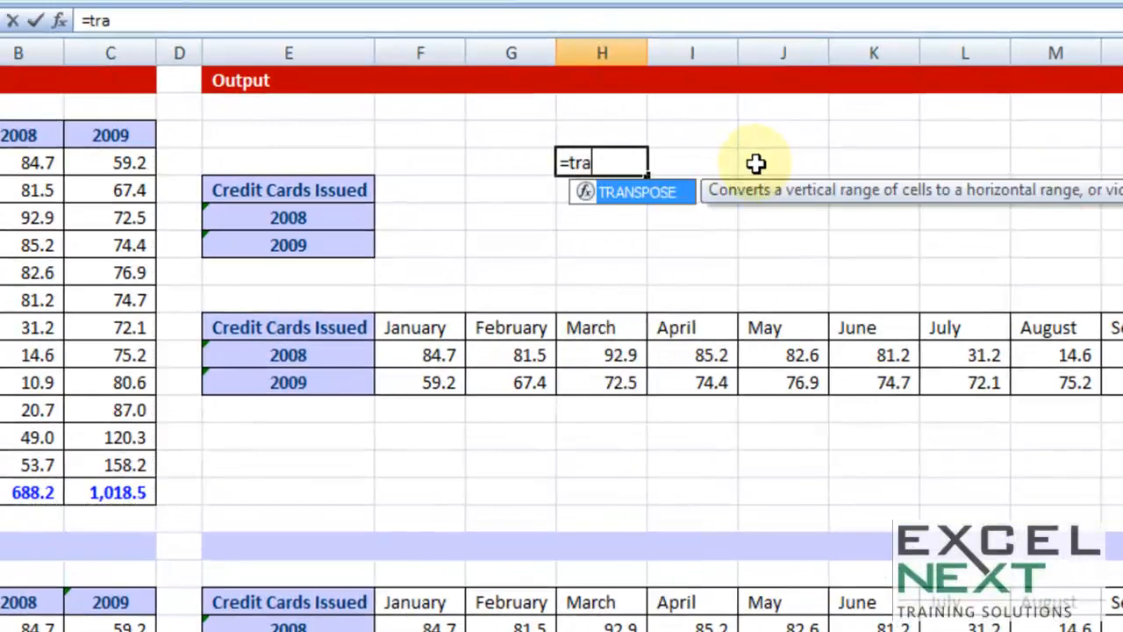
pyautogui.press('Tab')
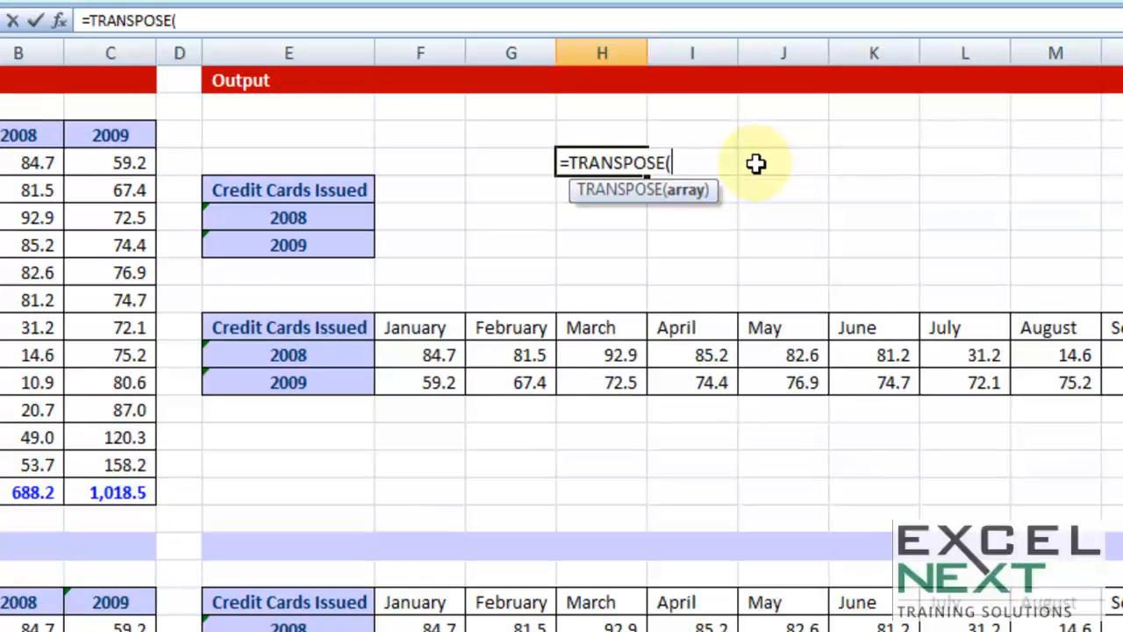
pyautogui.press('Escape')
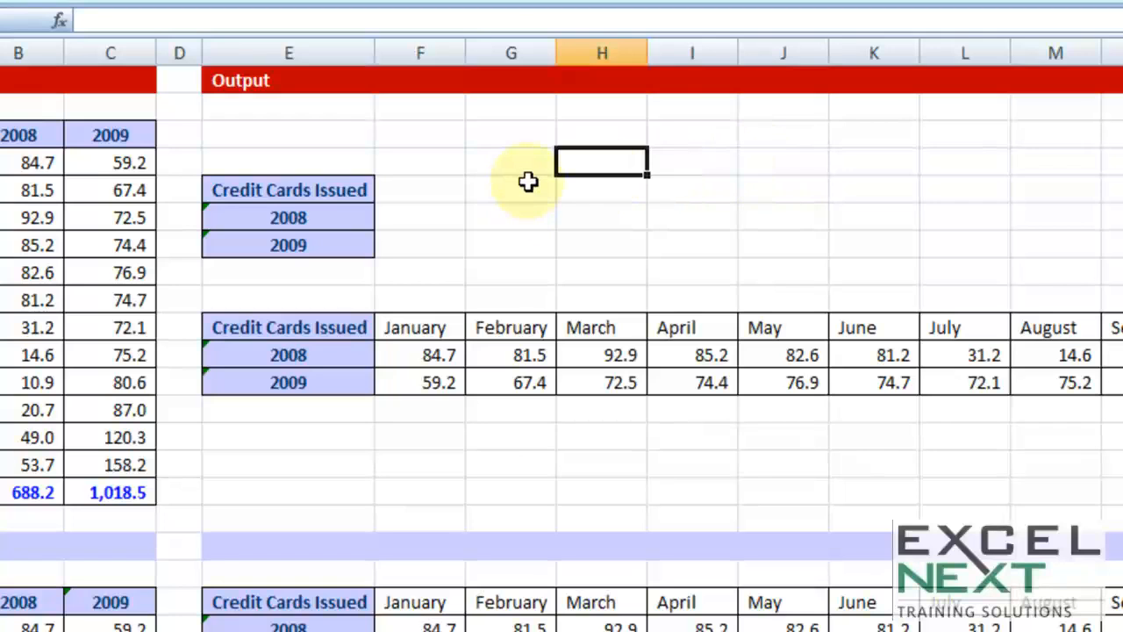
# Enter the sample numbers 1, 2 and 3 in cells H3, H4 and H5
pyautogui.click(625, 137)
pyautogui.write('1')
pyautogui.press('Return')
pyautogui.write('2')
pyautogui.press('Return')
pyautogui.write('3')
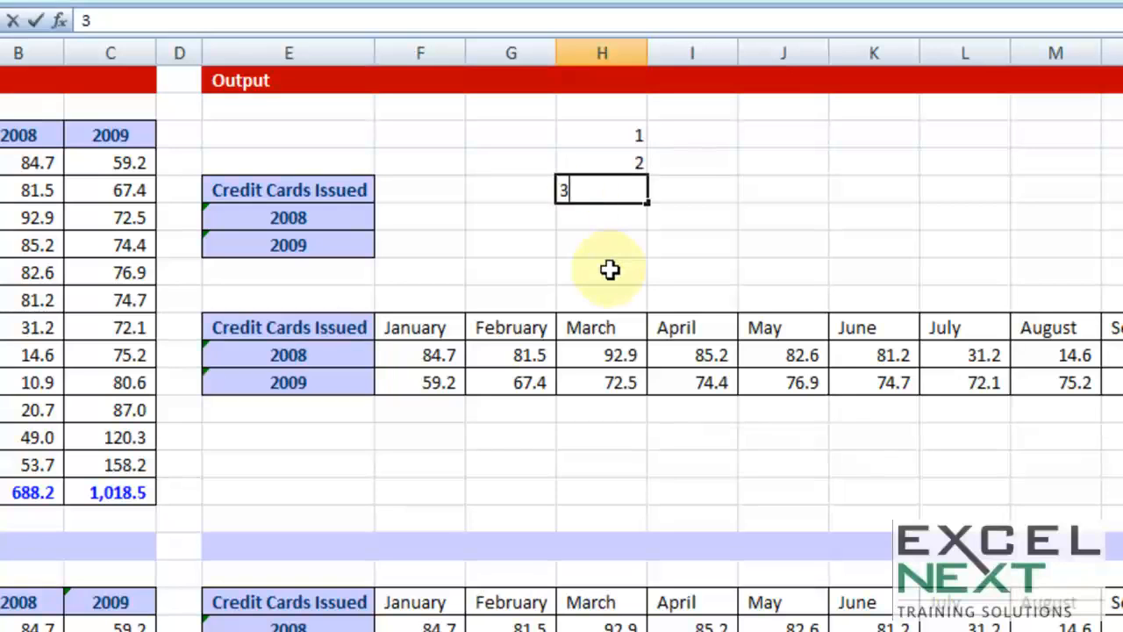
pyautogui.click(610, 269)
# Copy the sample numbers H3:H5 and use Paste Special with Transpose to paste them at J3
pyautogui.moveTo(612, 134); pyautogui.dragTo(609, 190)
pyautogui.rightClick(631, 164)
pyautogui.click(676, 219)
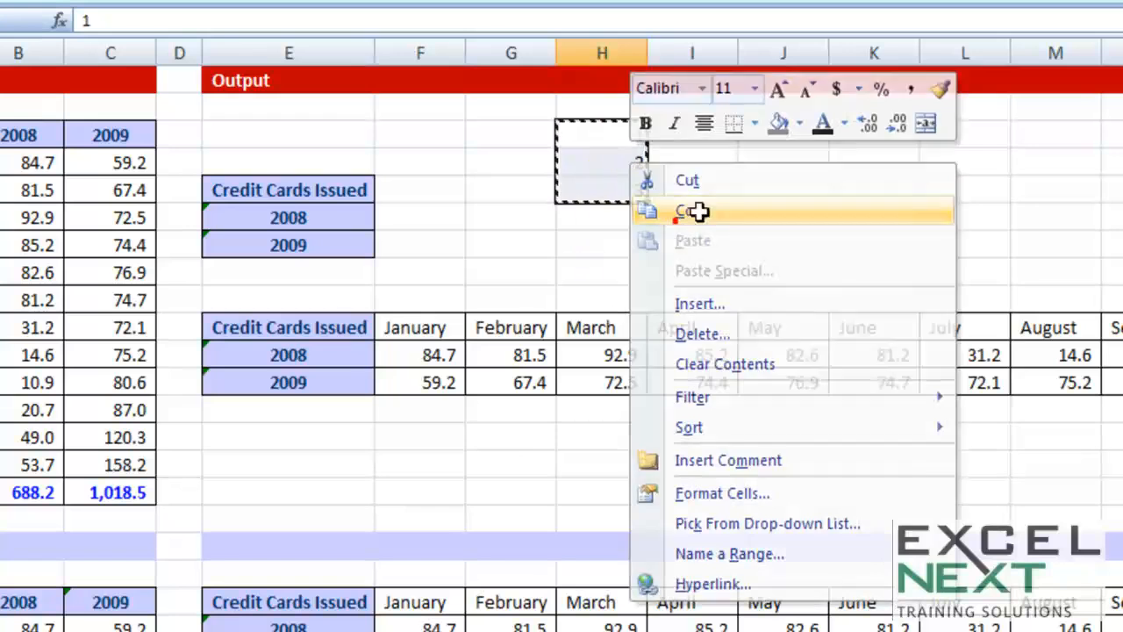
pyautogui.rightClick(772, 135)
pyautogui.click(856, 242)
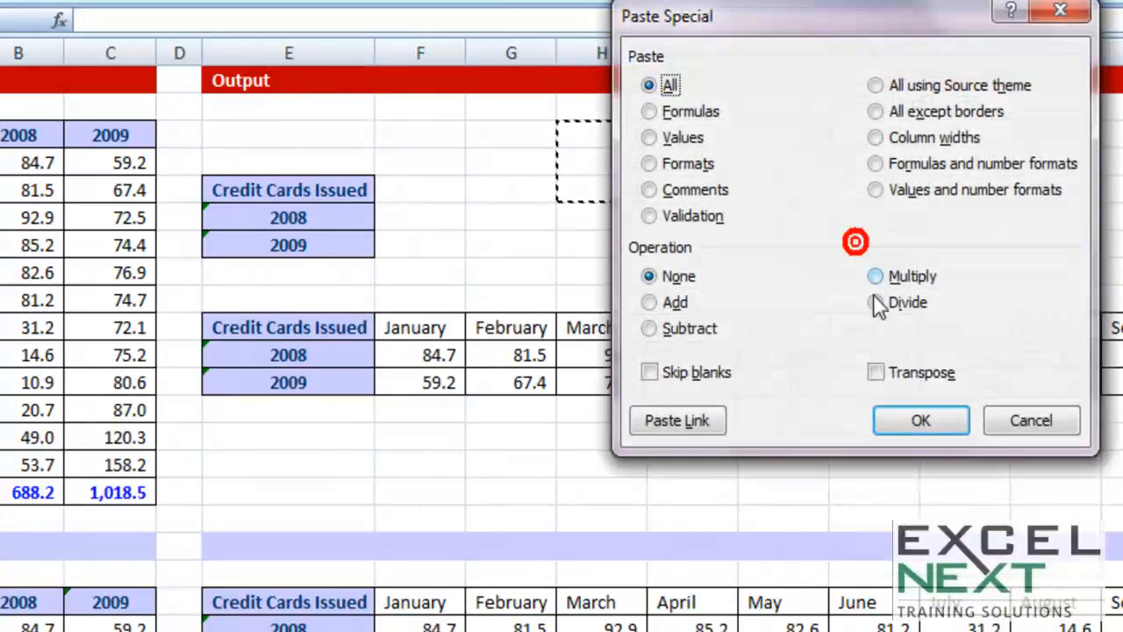
pyautogui.click(904, 375)
pyautogui.click(917, 419)
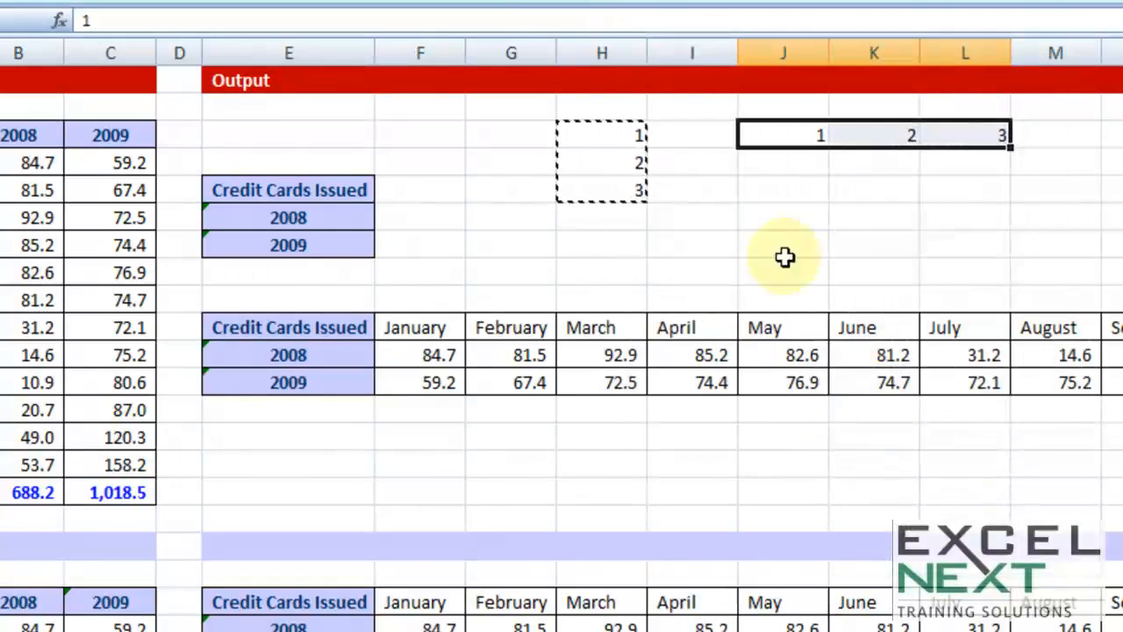
# Change the sample number in H3 to 12 and undo the change
pyautogui.click(626, 136)
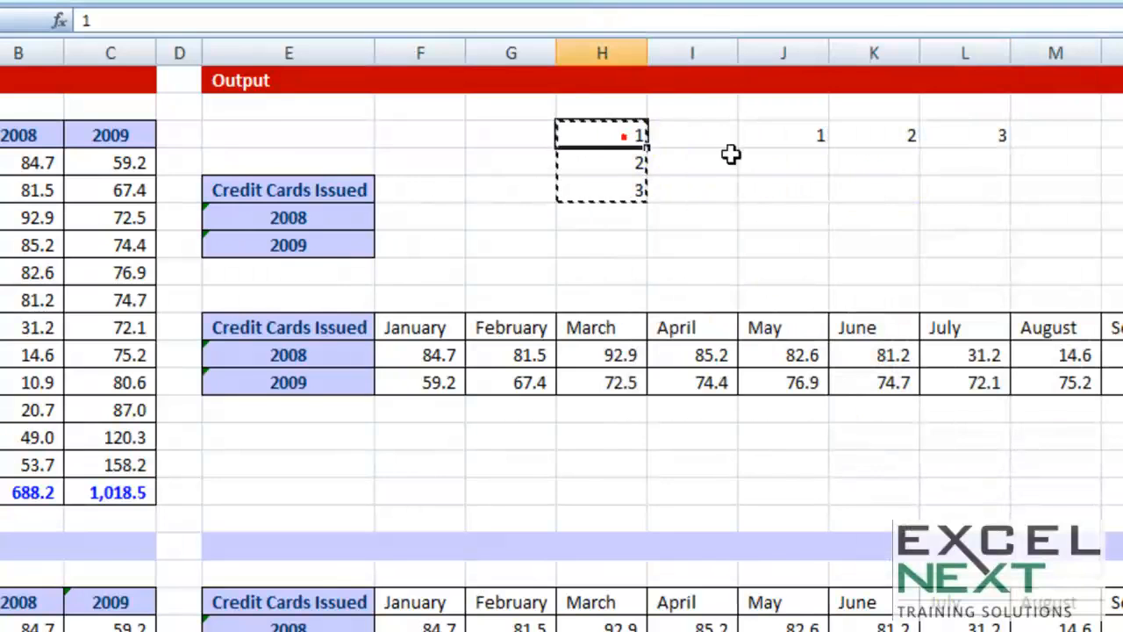
pyautogui.write('12')
pyautogui.click(816, 219)
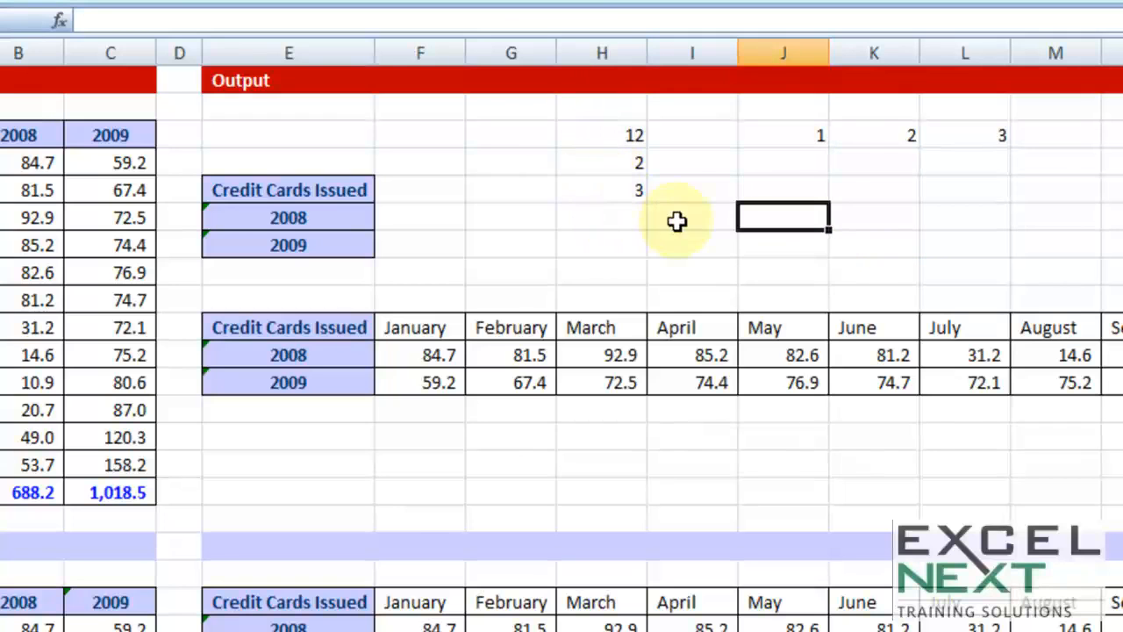
pyautogui.hotkey('ctrl', 'z')
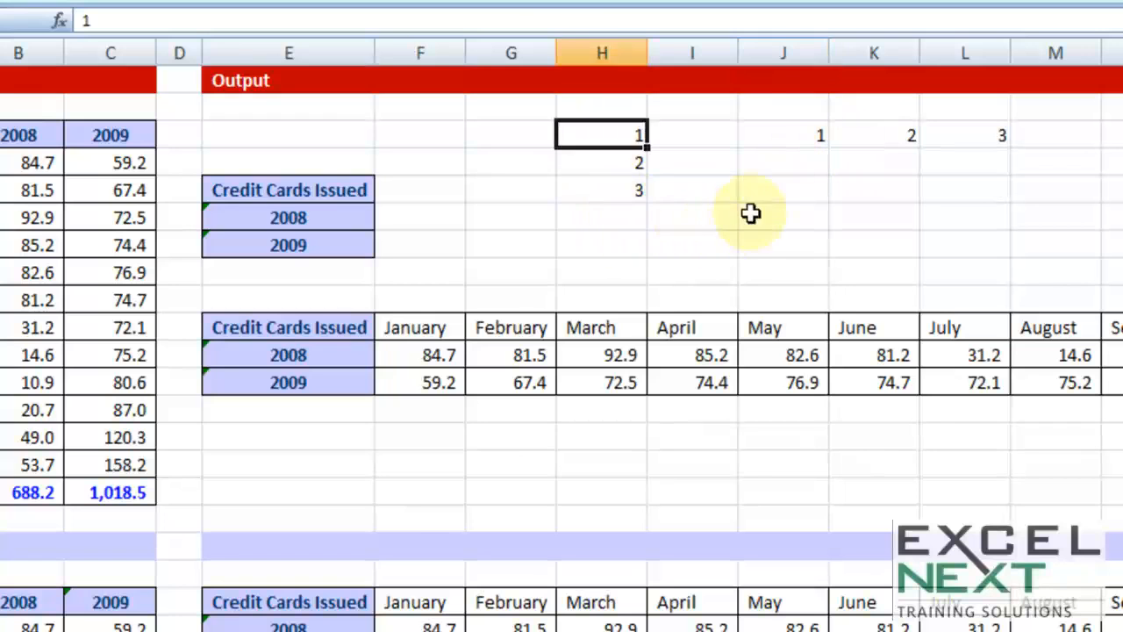
# Clear the transposed sample numbers from J3:L3
pyautogui.moveTo(782, 136); pyautogui.dragTo(932, 135)
pyautogui.press('Delete')
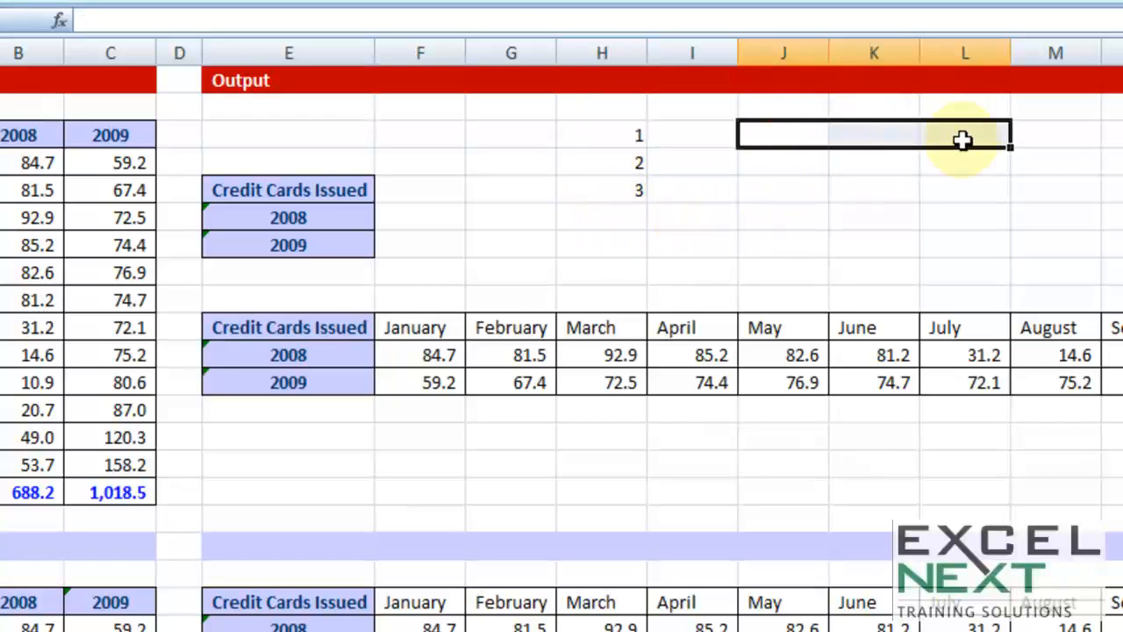
pyautogui.click(820, 218)
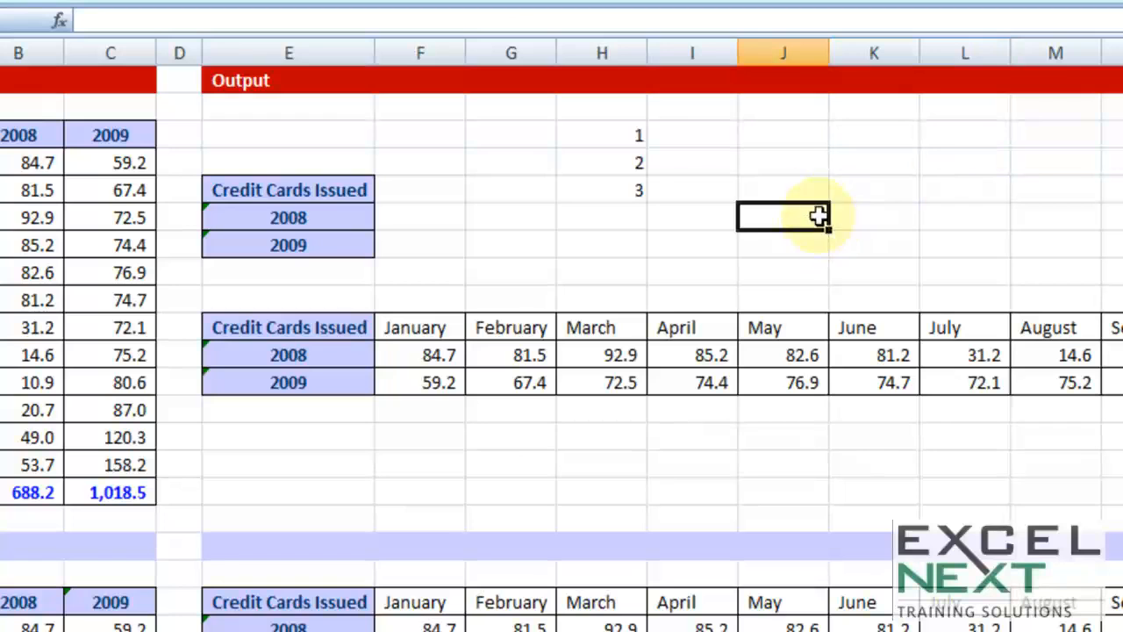
# Enter the array formula =TRANSPOSE(H3:H5) across cells J3:L3
pyautogui.moveTo(621, 130); pyautogui.dragTo(618, 195)
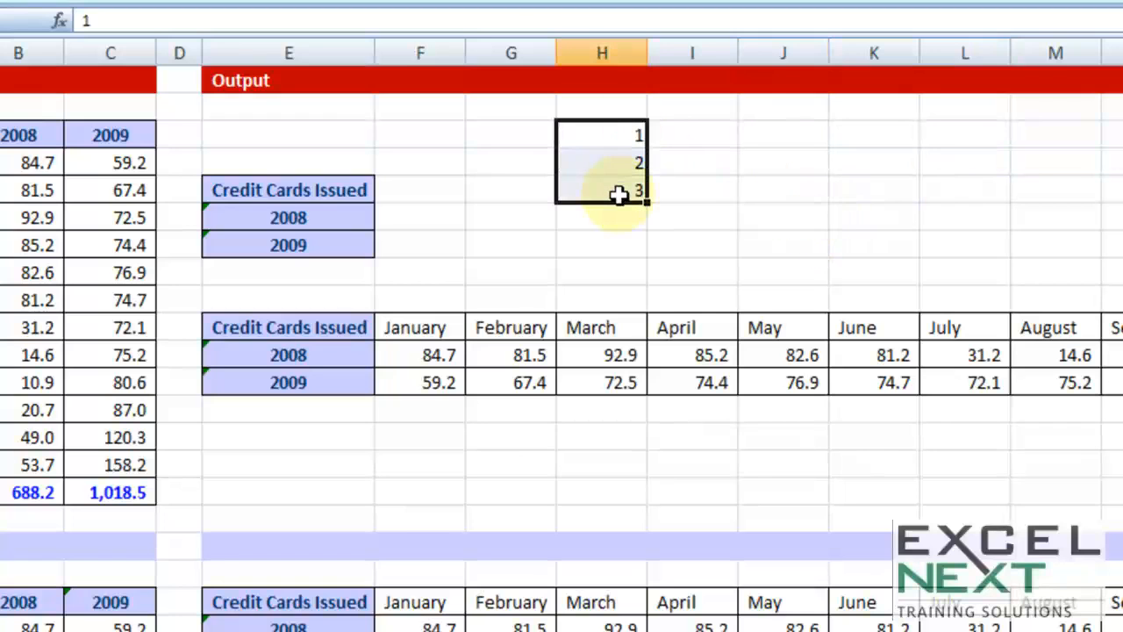
pyautogui.click(787, 134)
pyautogui.moveTo(808, 130); pyautogui.dragTo(947, 135)
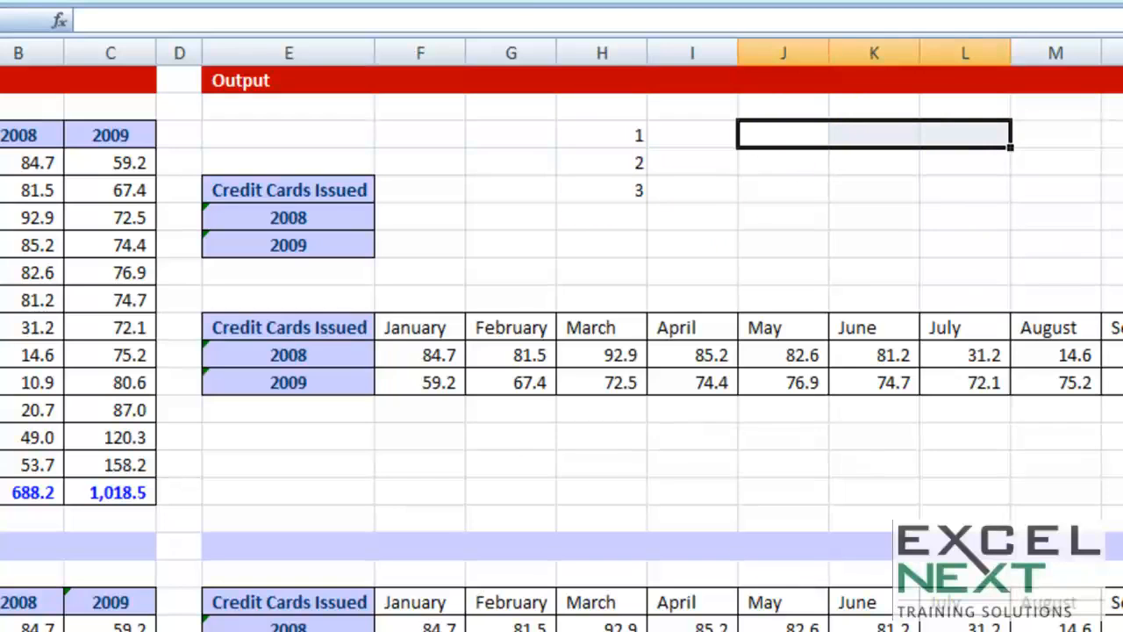
pyautogui.write('=')
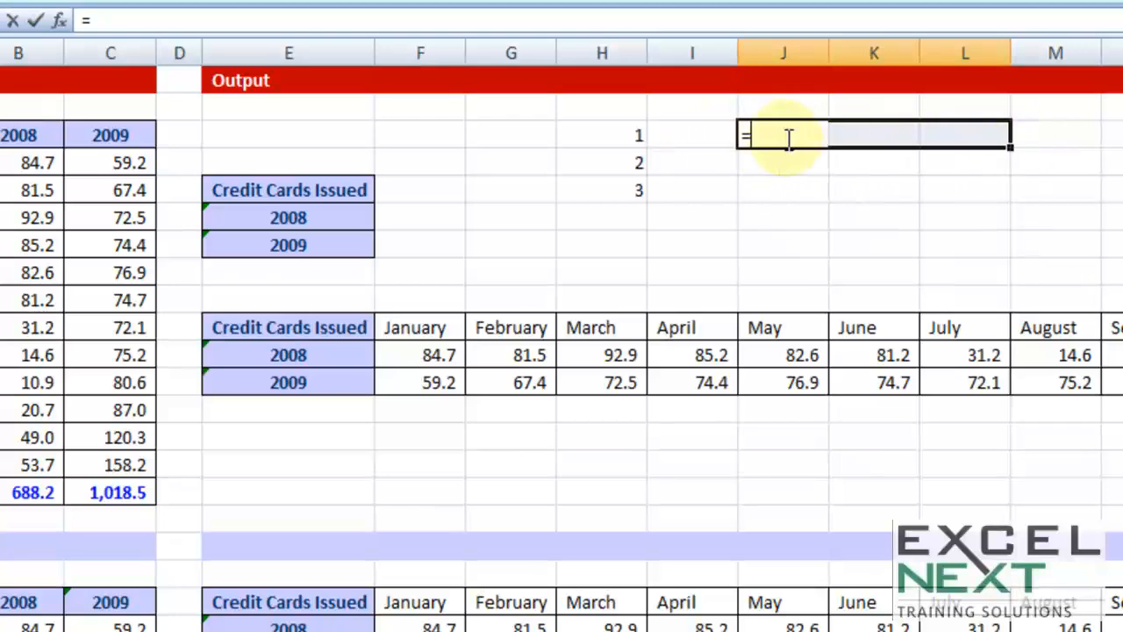
pyautogui.write('tra')
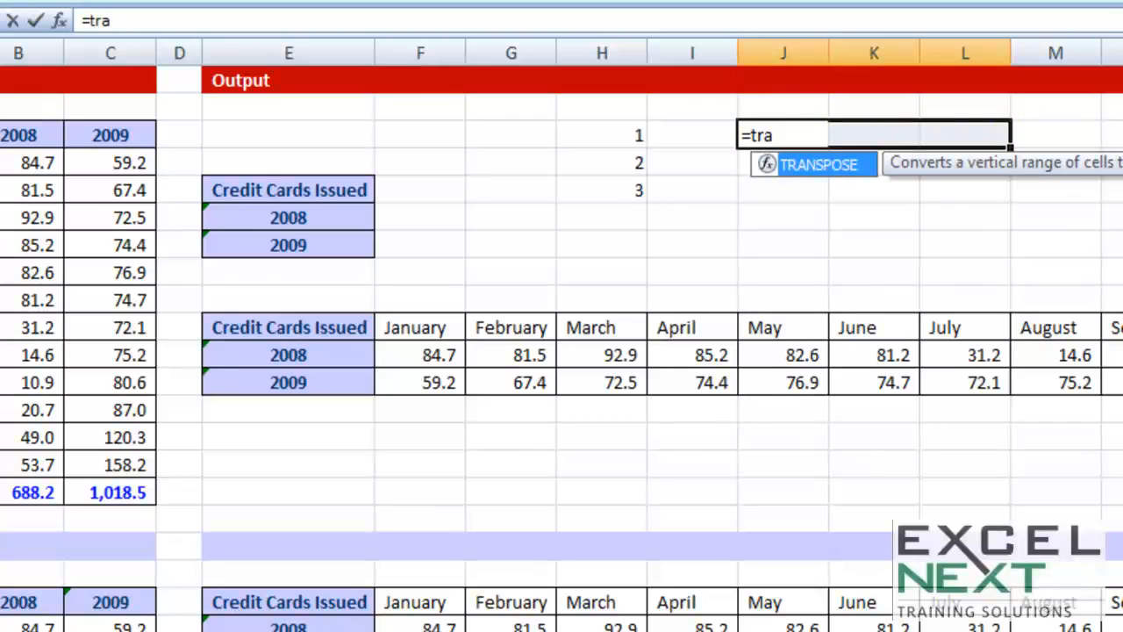
pyautogui.press('Tab')
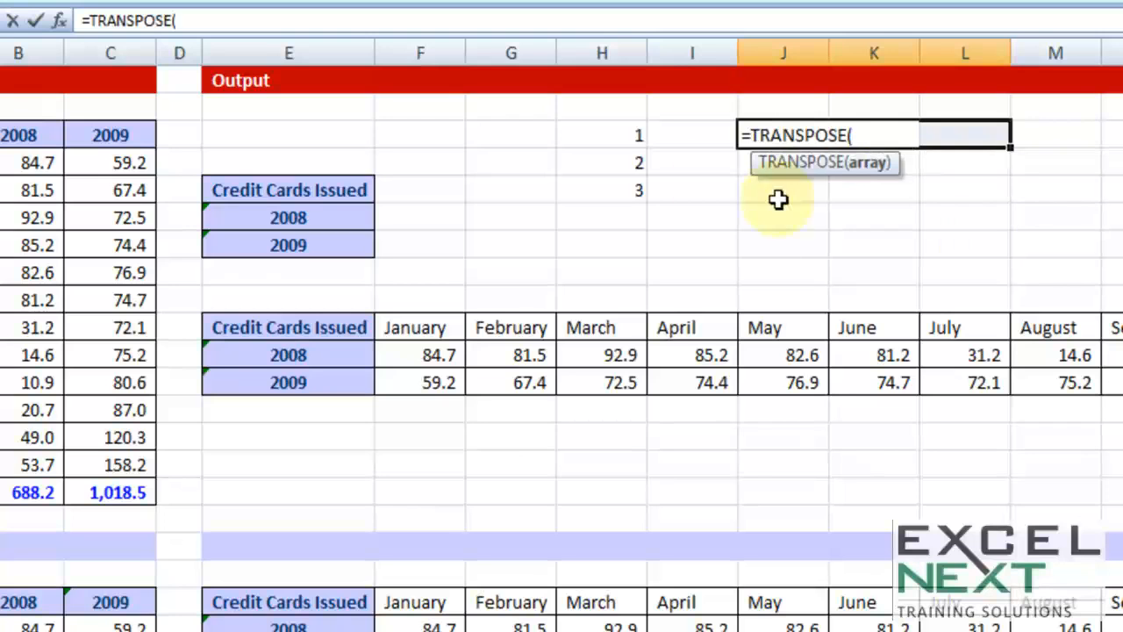
pyautogui.moveTo(614, 136); pyautogui.dragTo(626, 187)
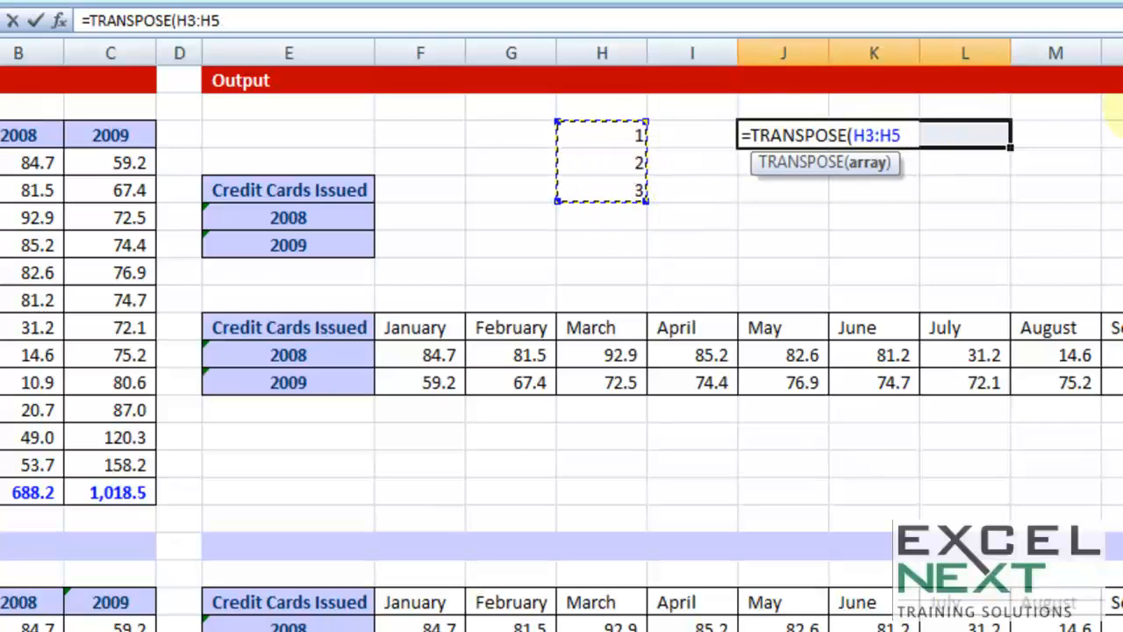
pyautogui.write(')')
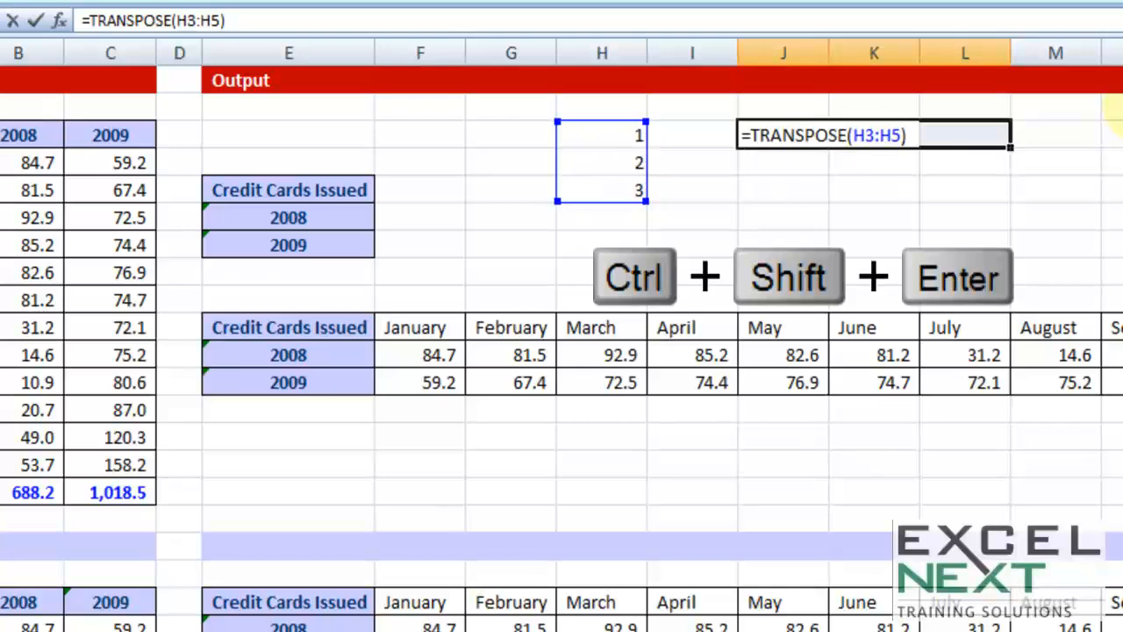
pyautogui.hotkey('ctrl', 'shift', 'Return')
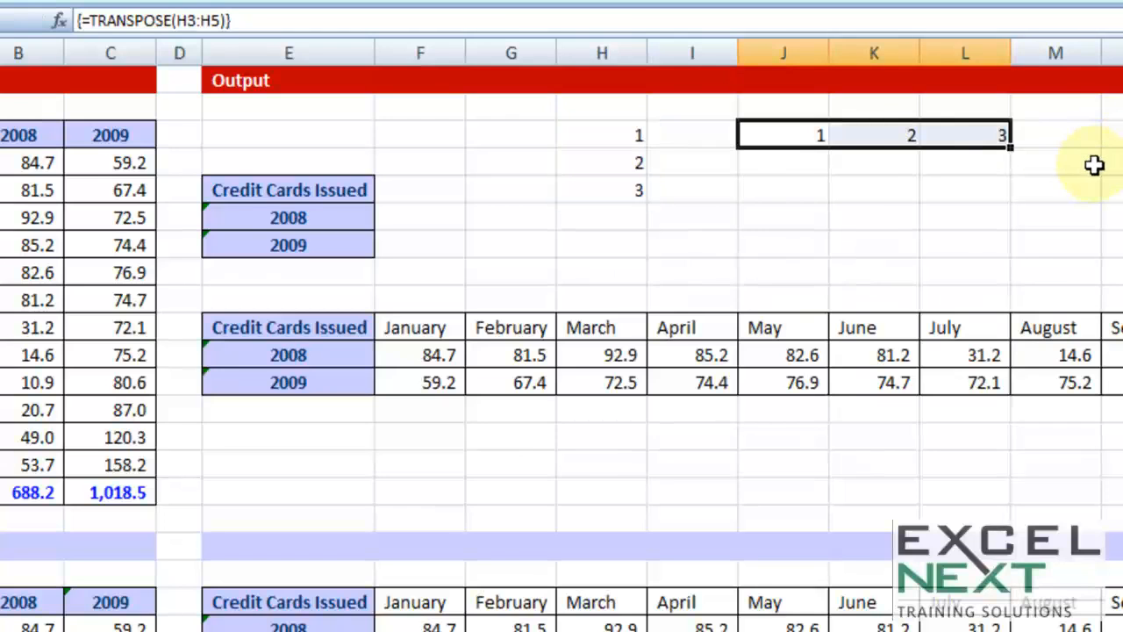
# Change the sample number in H3 to 12 to test the linked transposed range
pyautogui.click(632, 136)
pyautogui.write('12')
pyautogui.hotkey('ctrl', 'Return')
pyautogui.press('Right')
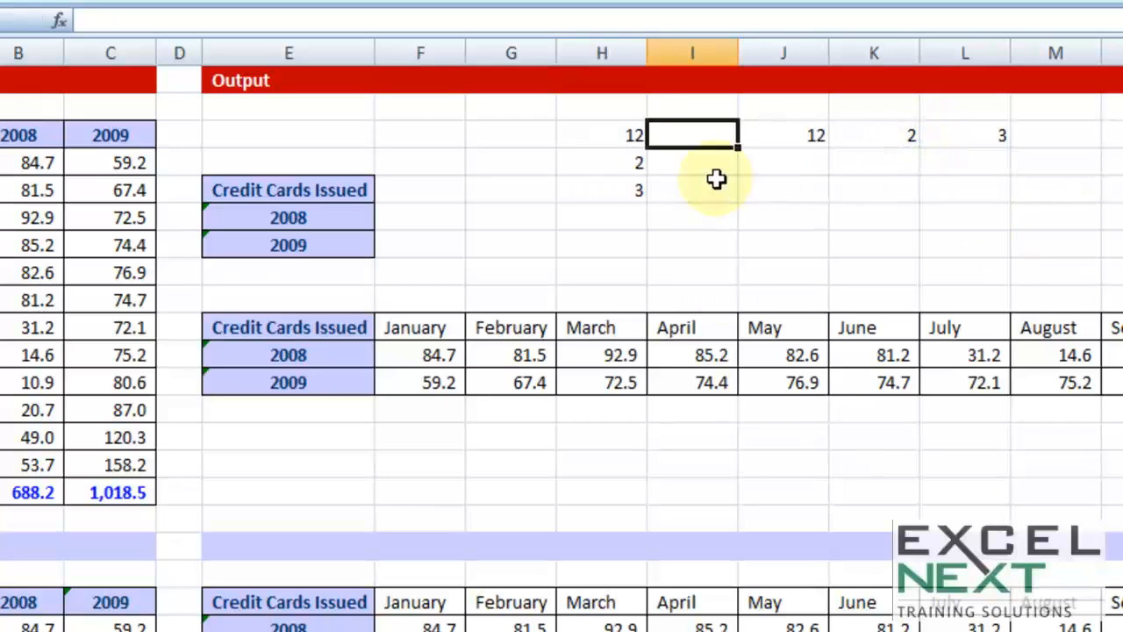
# Clear the sample numbers in column H together with the transposed array in J3:L3
pyautogui.moveTo(594, 131); pyautogui.dragTo(1119, 224)
pyautogui.press('Delete')
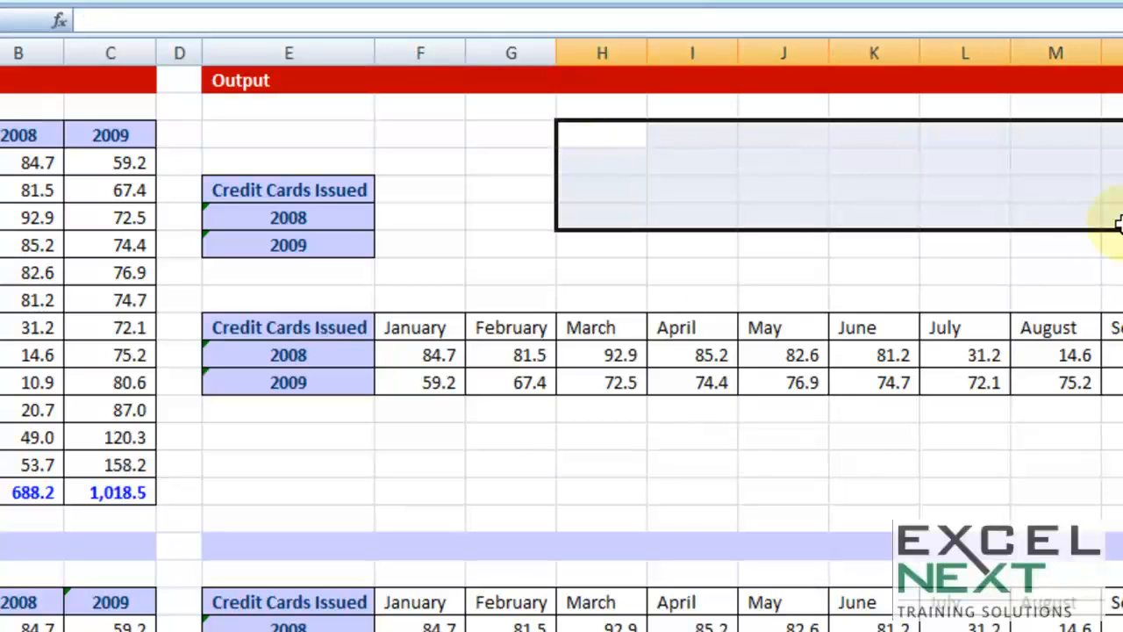
pyautogui.click(595, 132)
pyautogui.moveTo(595, 133); pyautogui.dragTo(1121, 136)
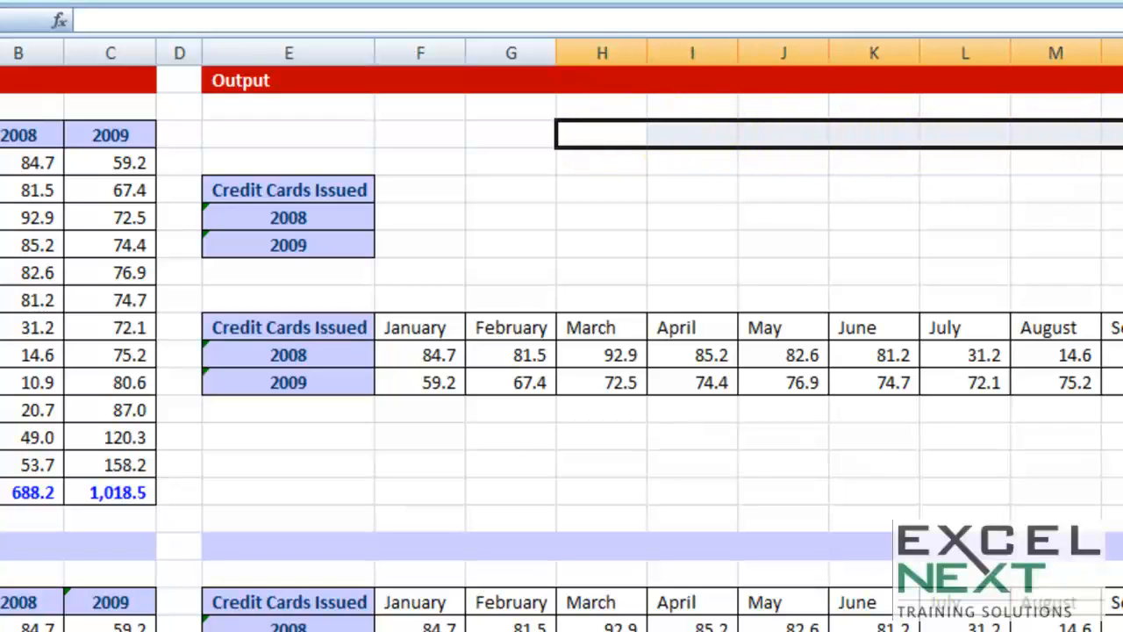
pyautogui.click(595, 135)
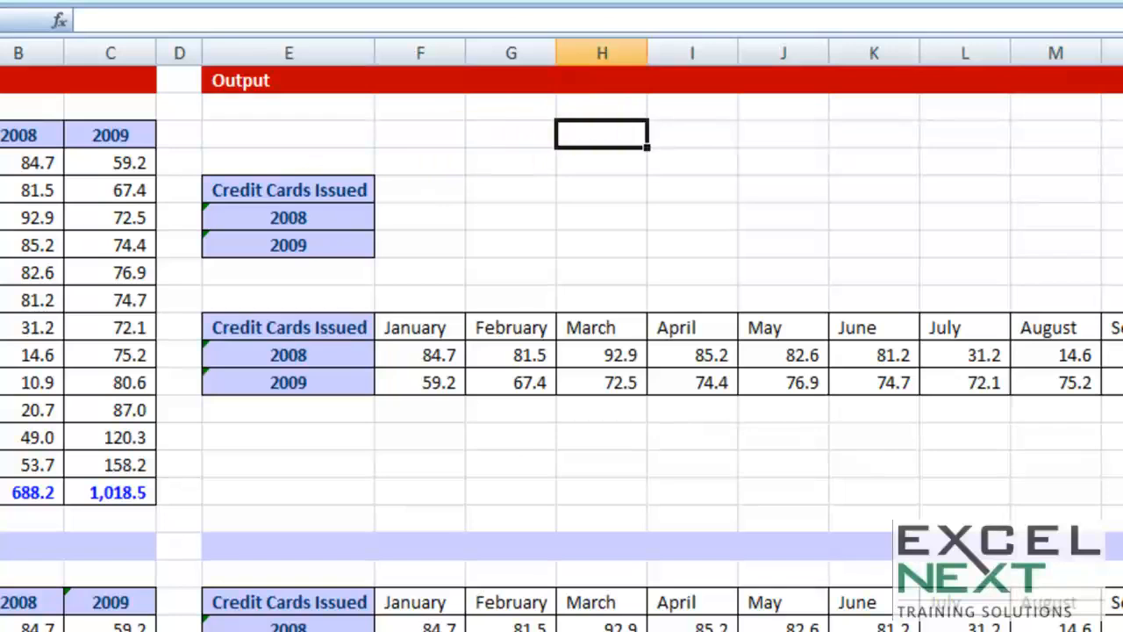
pyautogui.click(0, 135)
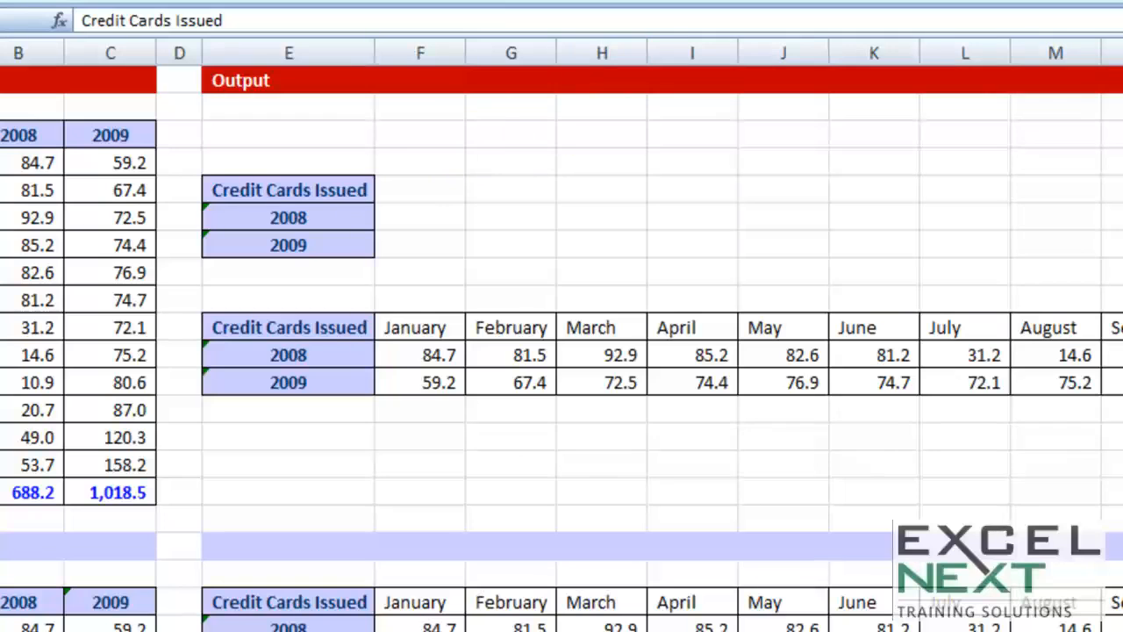
# Enter the sample numbers 1, 2, 3 and 4 in cells H3 to H6
pyautogui.click(566, 132)
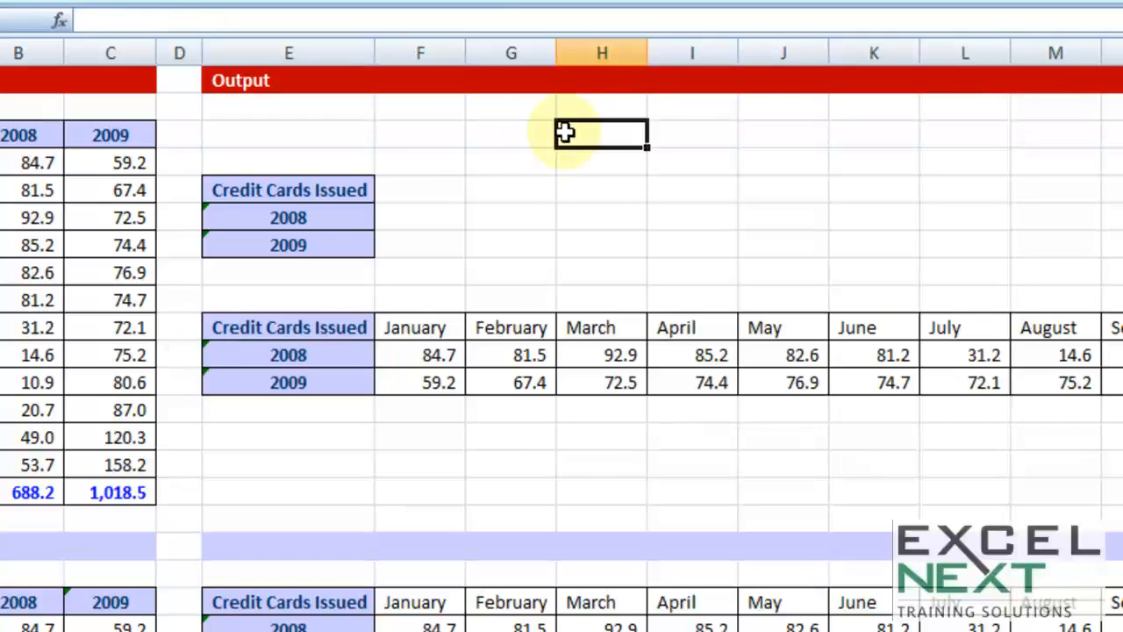
pyautogui.write('1')
pyautogui.press('Return')
pyautogui.write('2')
pyautogui.press('Return')
pyautogui.write('3')
pyautogui.press('Return')
pyautogui.write('4')
pyautogui.press('Return')
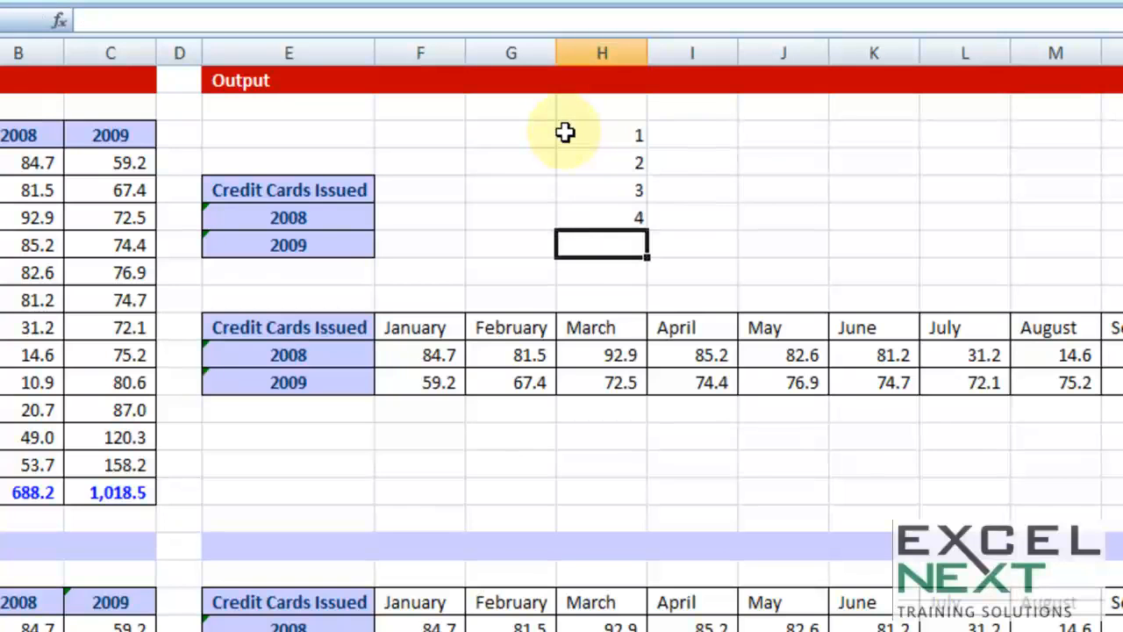
# Enter the array formula =TRANSPOSE(H3:H6) across cells J3:M3
pyautogui.click(780, 134)
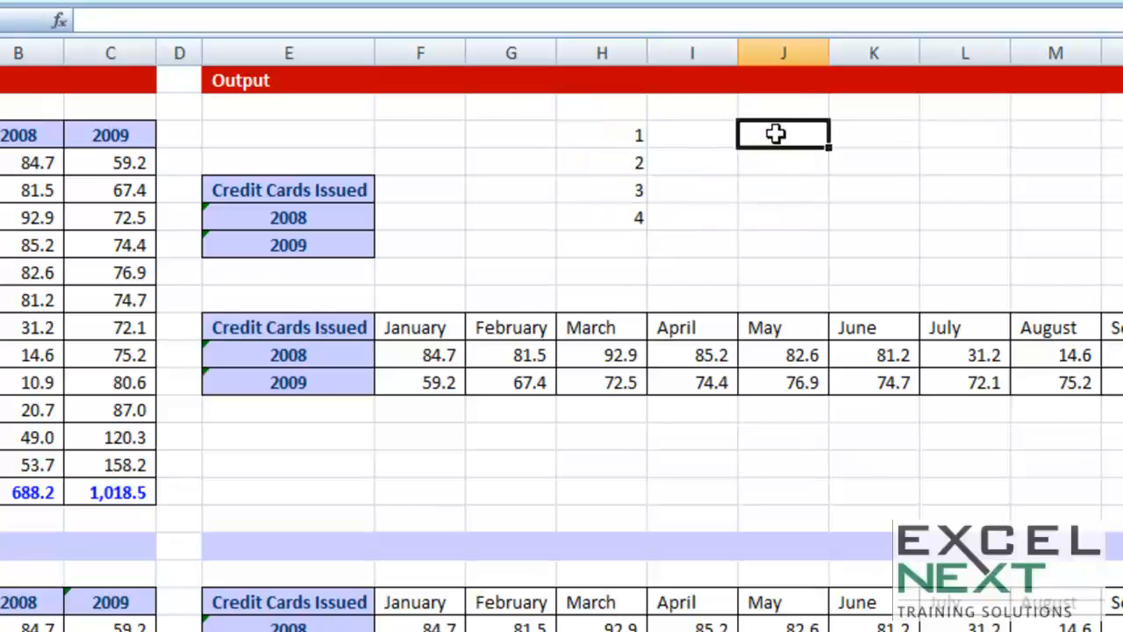
pyautogui.moveTo(790, 131); pyautogui.dragTo(1081, 150)
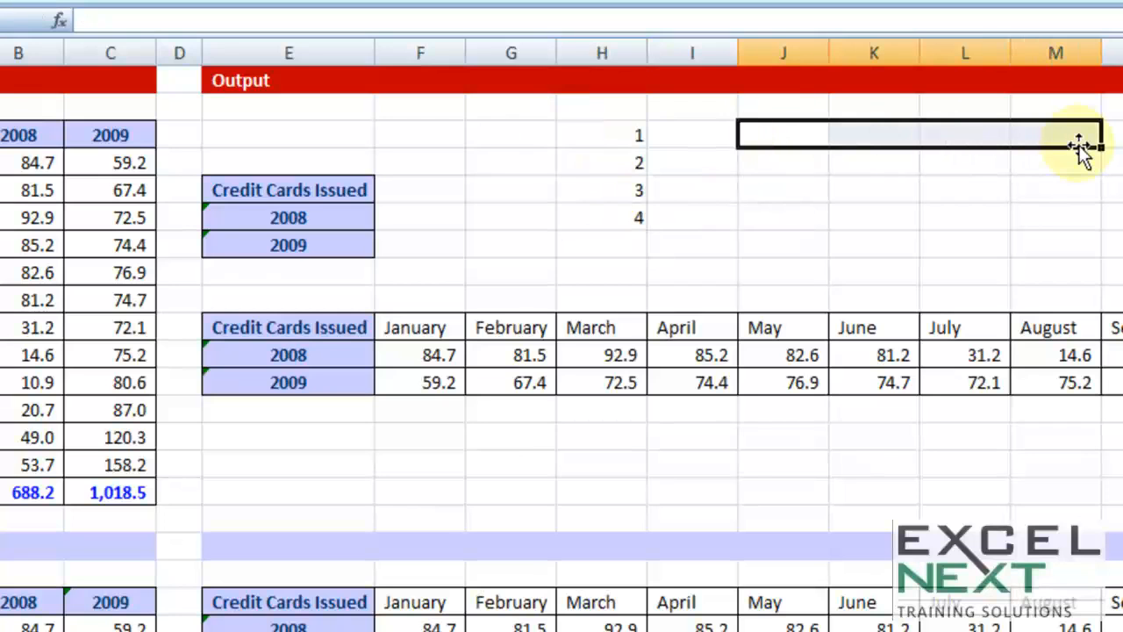
pyautogui.write('=')
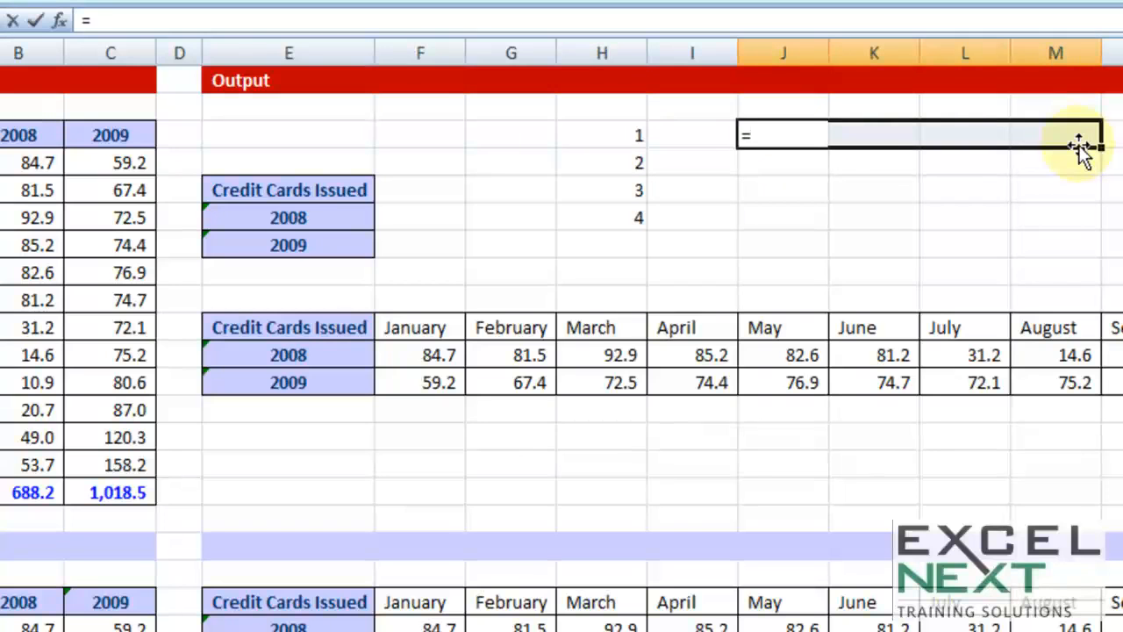
pyautogui.write('transpos')
pyautogui.press('Tab')
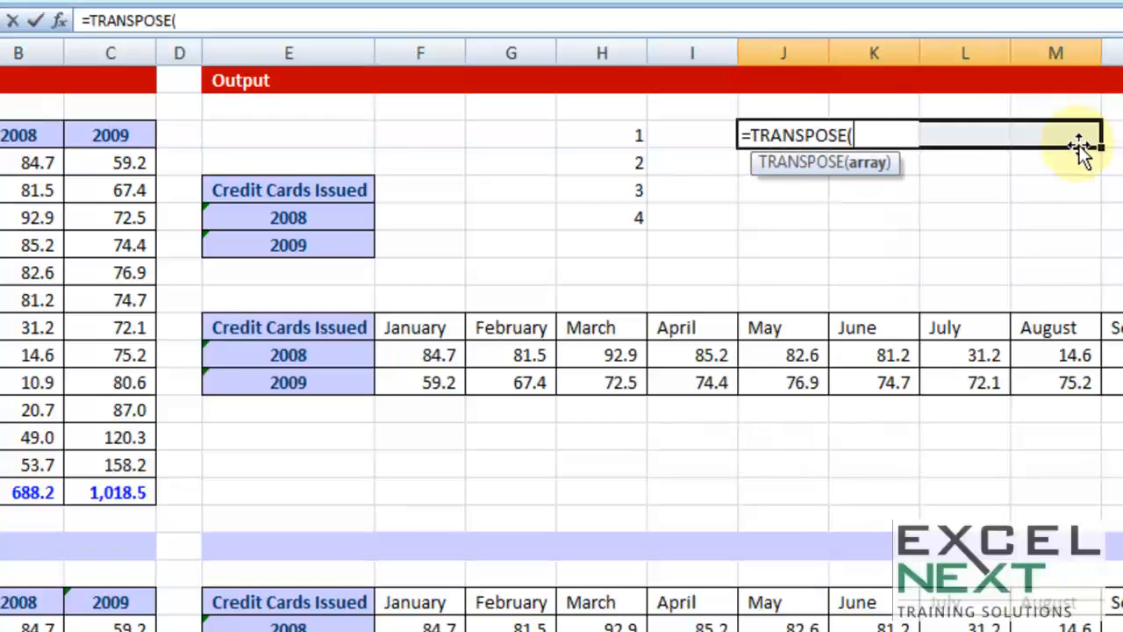
pyautogui.moveTo(623, 137); pyautogui.dragTo(614, 217)
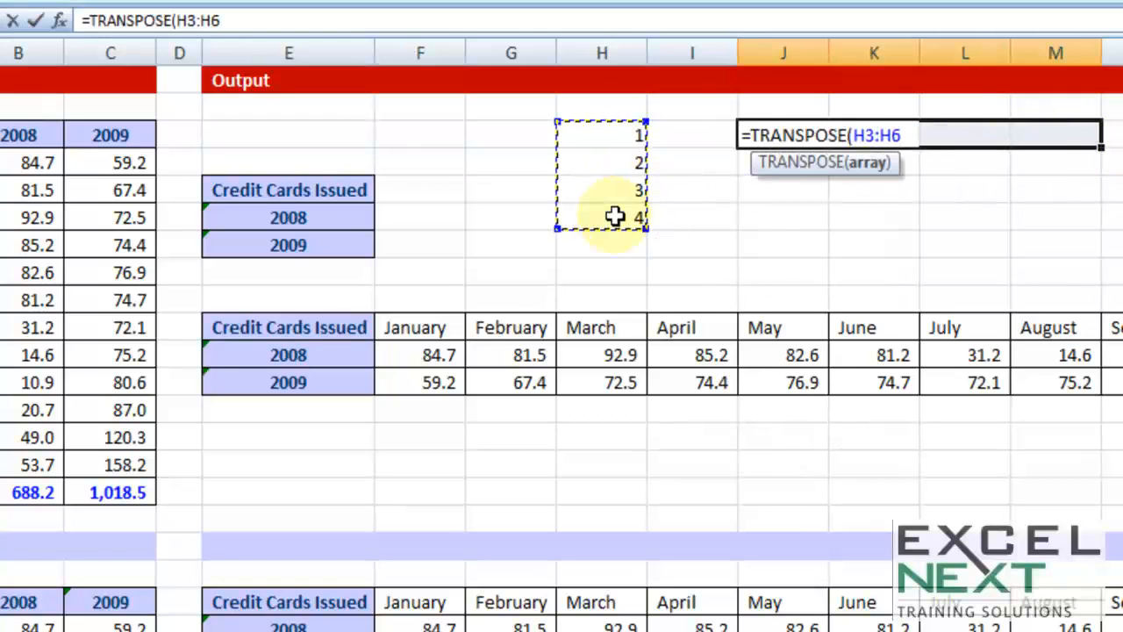
pyautogui.write(')')
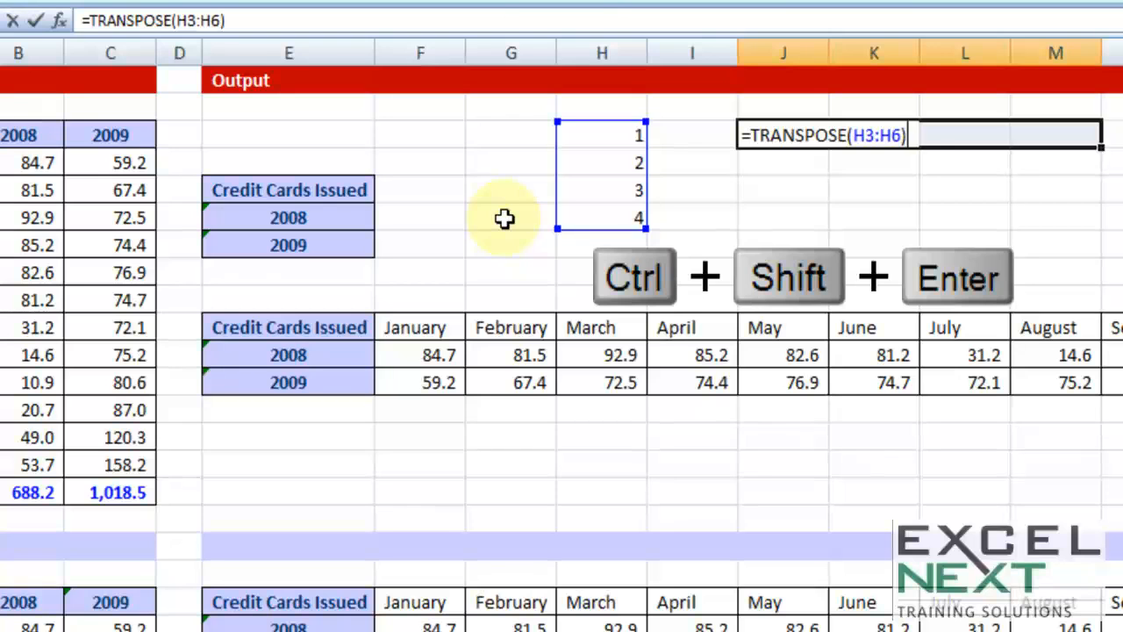
pyautogui.hotkey('ctrl', 'shift', 'Return')
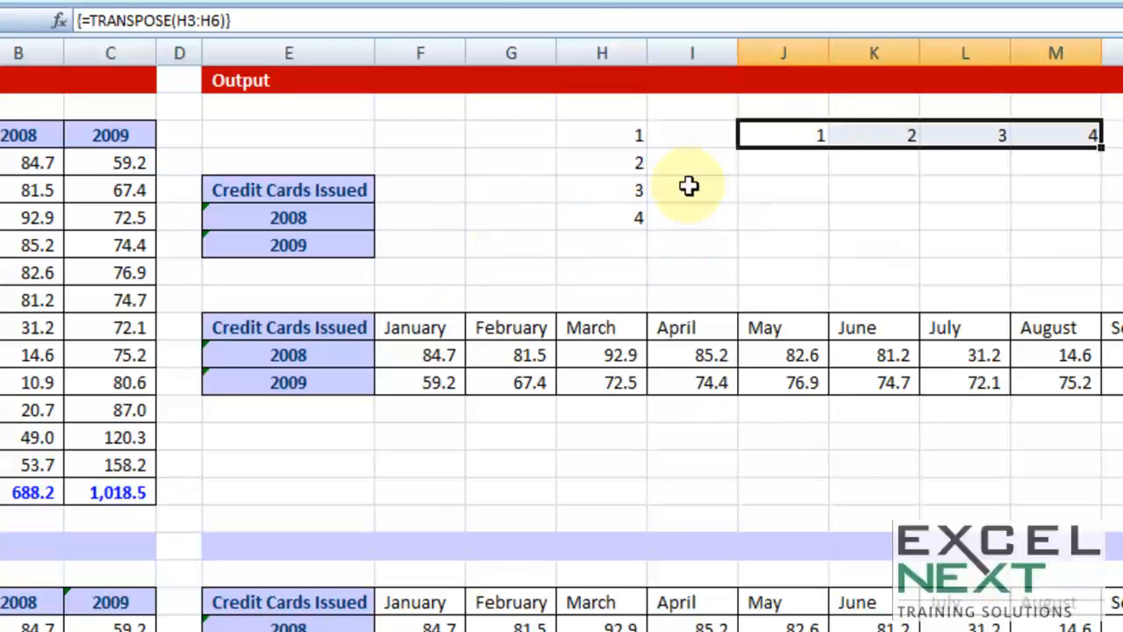
# Change the sample number in H6 to 1212 and select the transposed array J3:M3
pyautogui.click(625, 216)
pyautogui.write('1212')
pyautogui.click(834, 243)
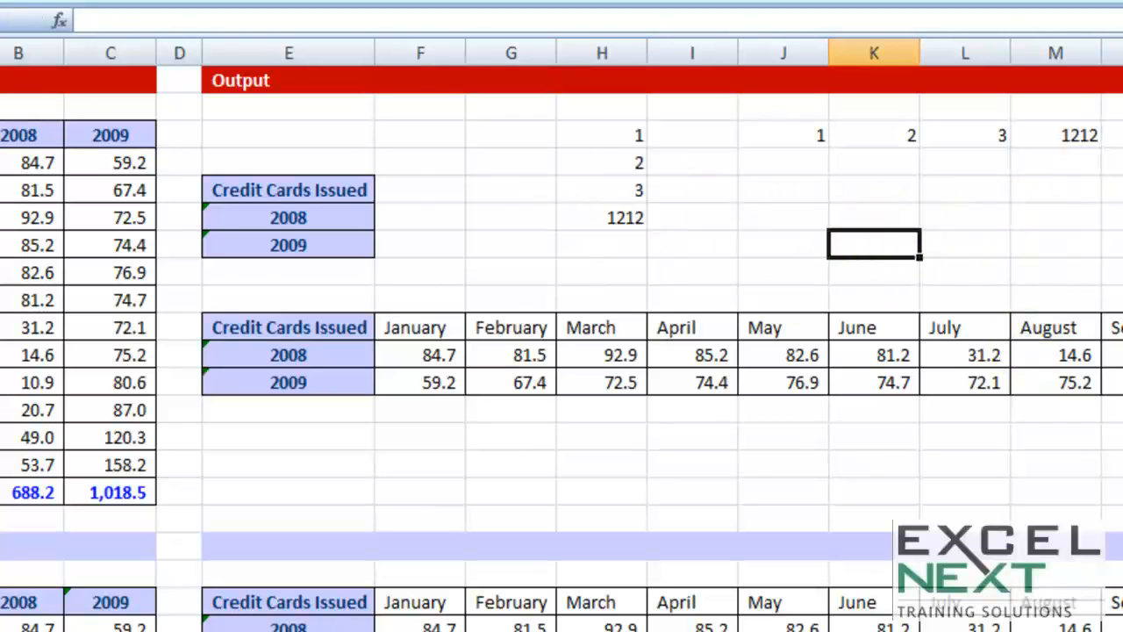
pyautogui.moveTo(787, 131); pyautogui.dragTo(1084, 134)
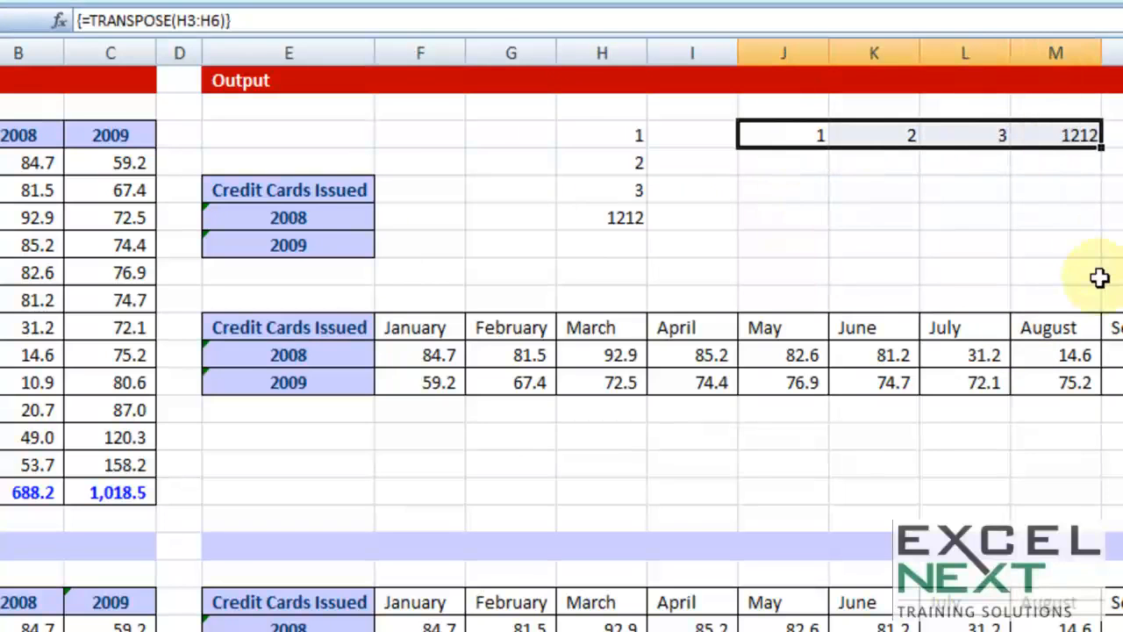